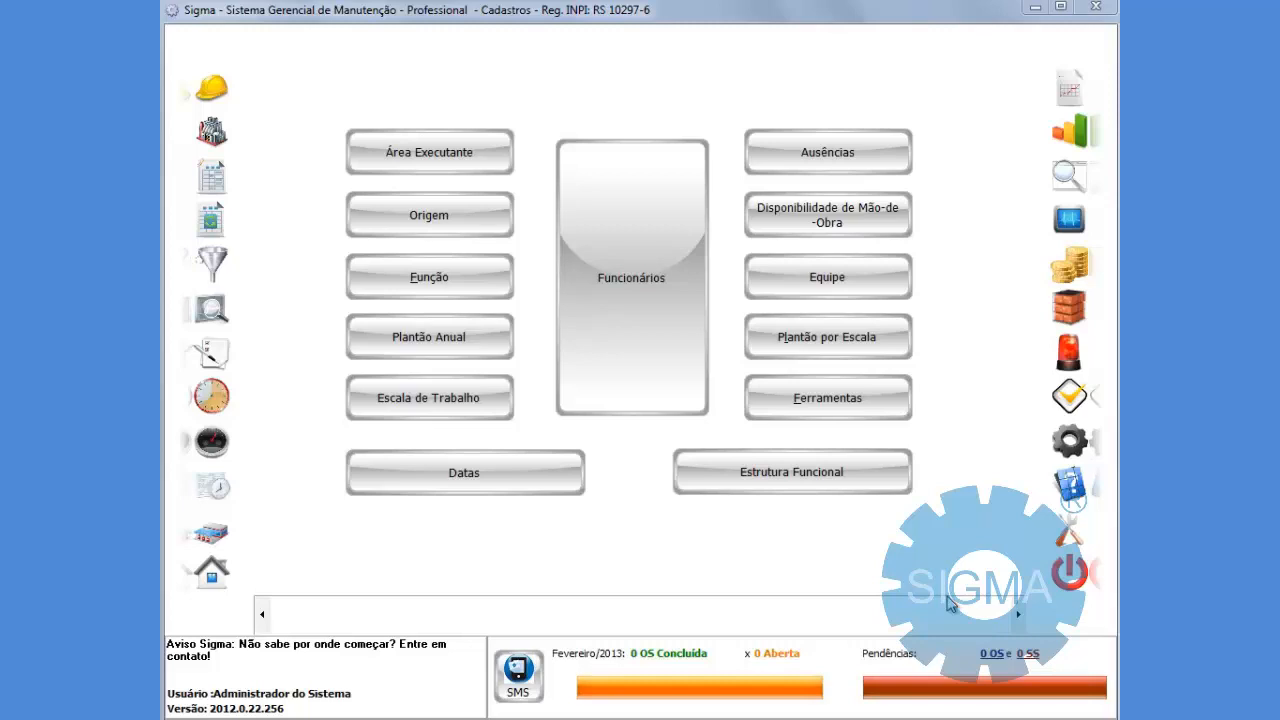
Open the employee registration form and start a new record with an employee code, the employee's name and its abbreviation.
click(643, 281)
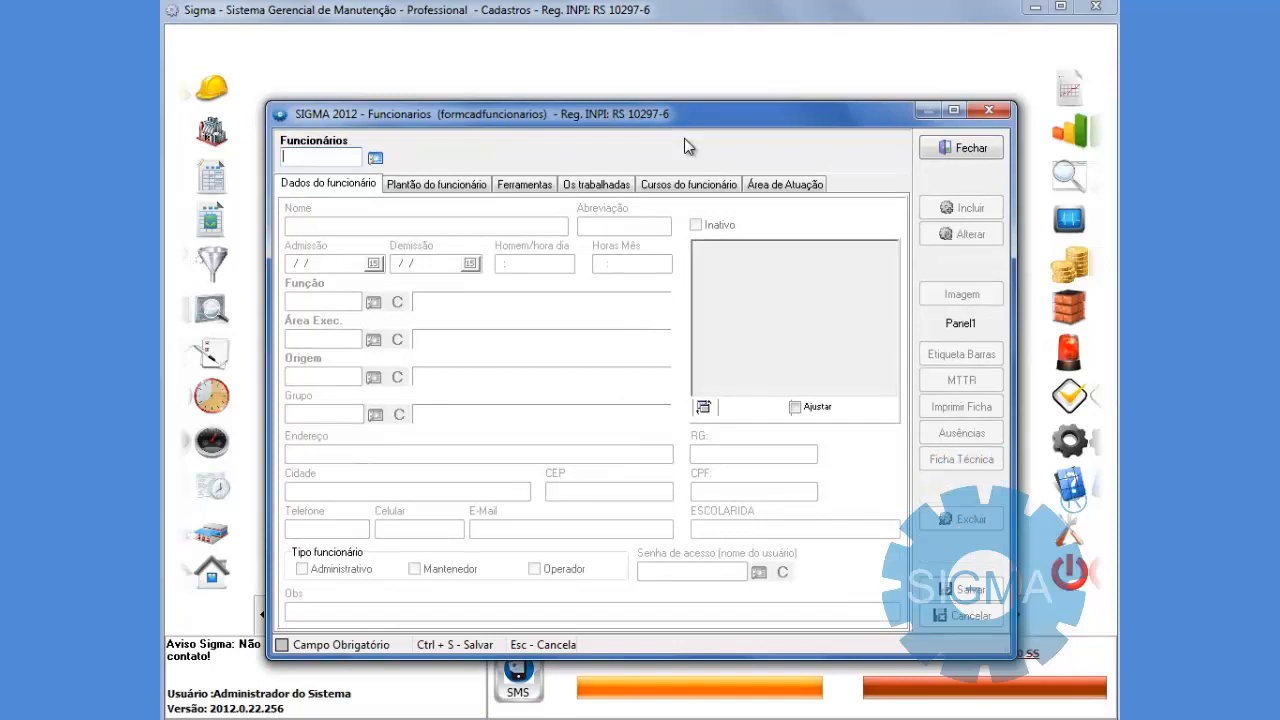
text(12344)
key(Return)
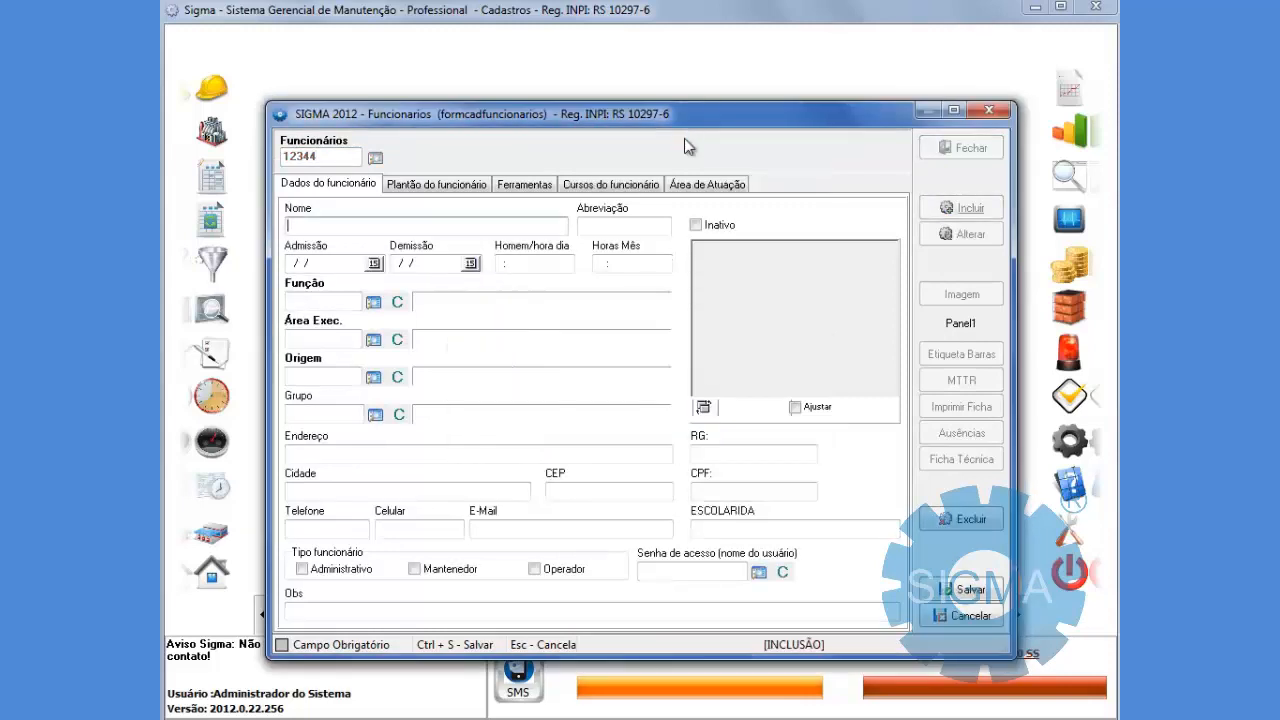
text(José)
key(Return)
text(José)
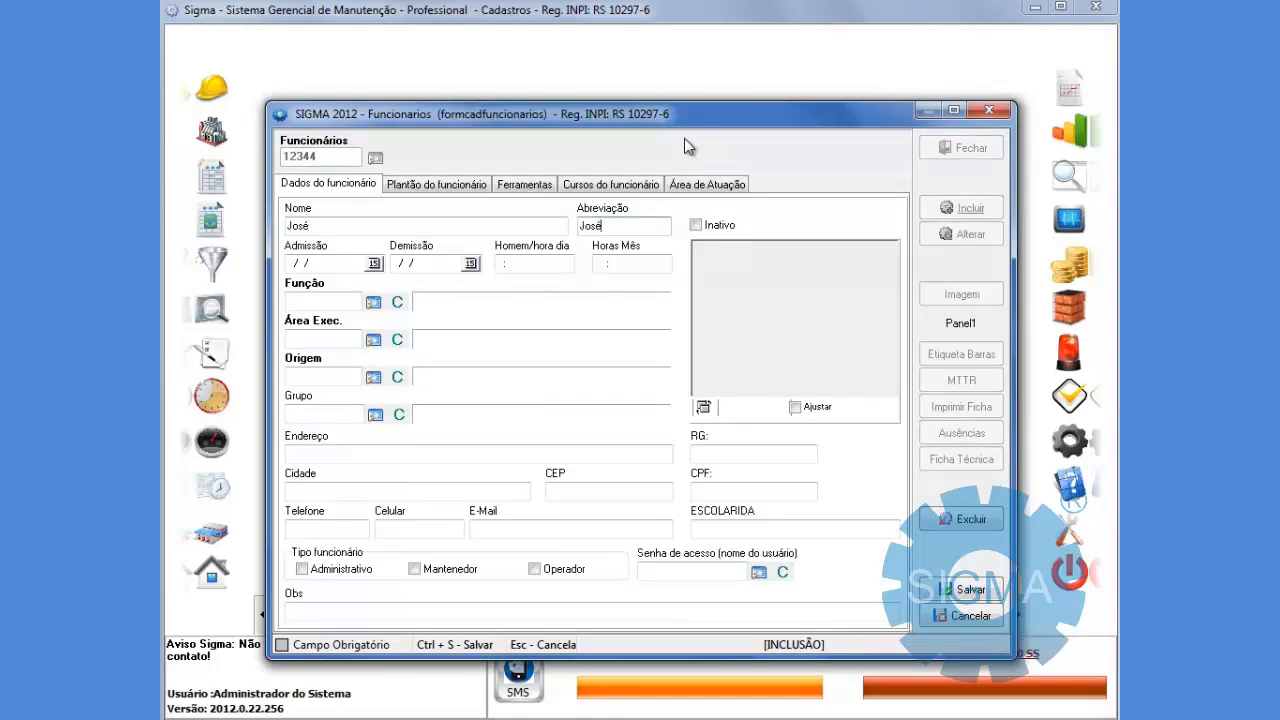
key(Return)
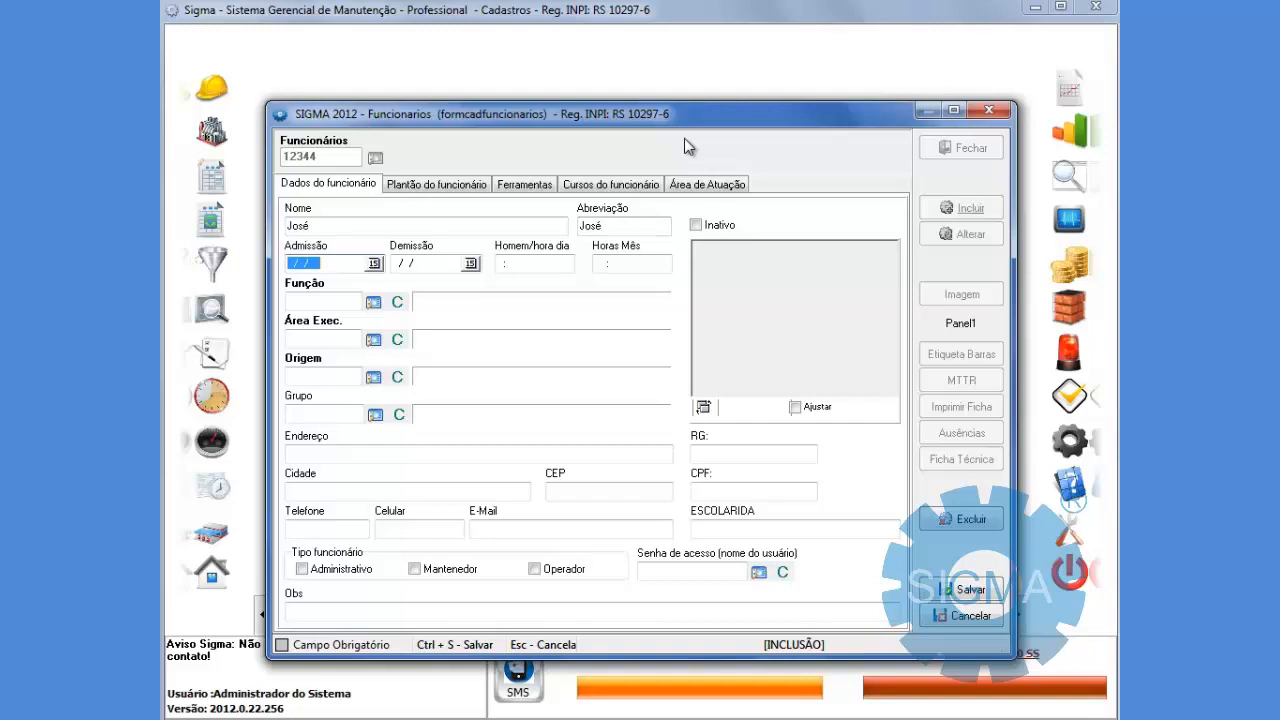
Set the employee's admission date to 03/01/2013 and choose Mecânico Nível 1 as the function.
click(373, 263)
click(230, 283)
click(297, 313)
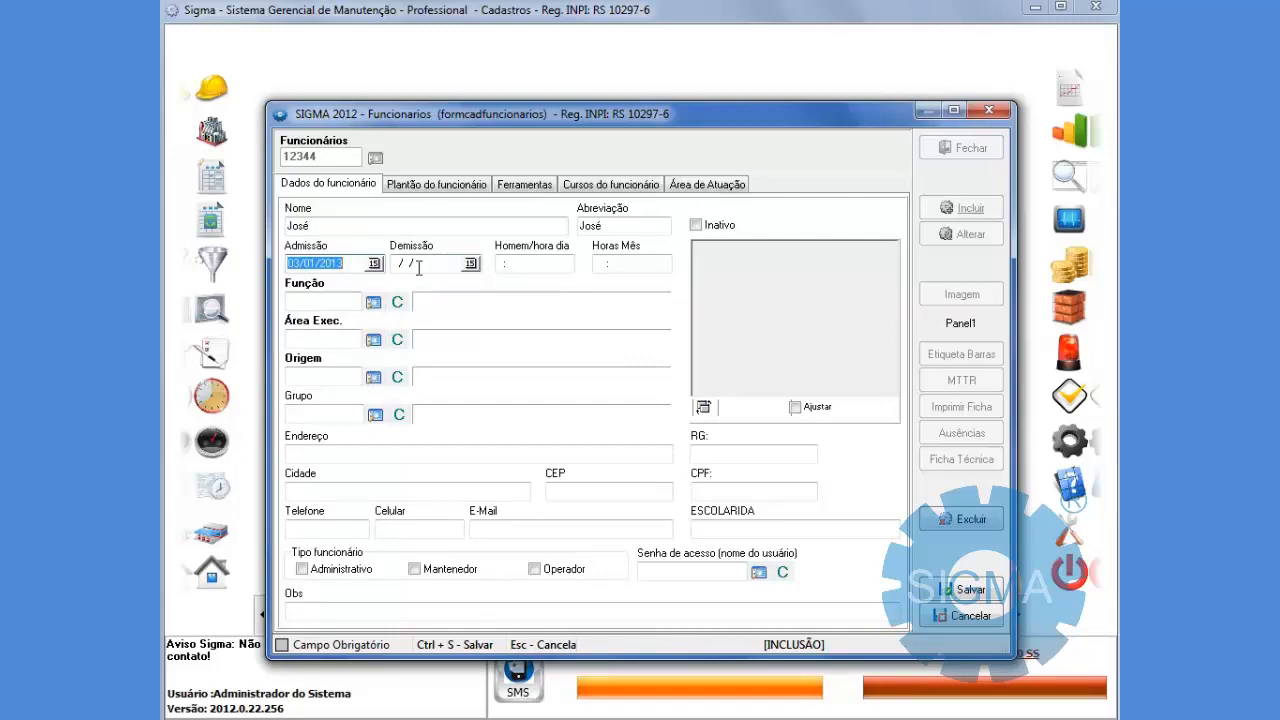
click(359, 302)
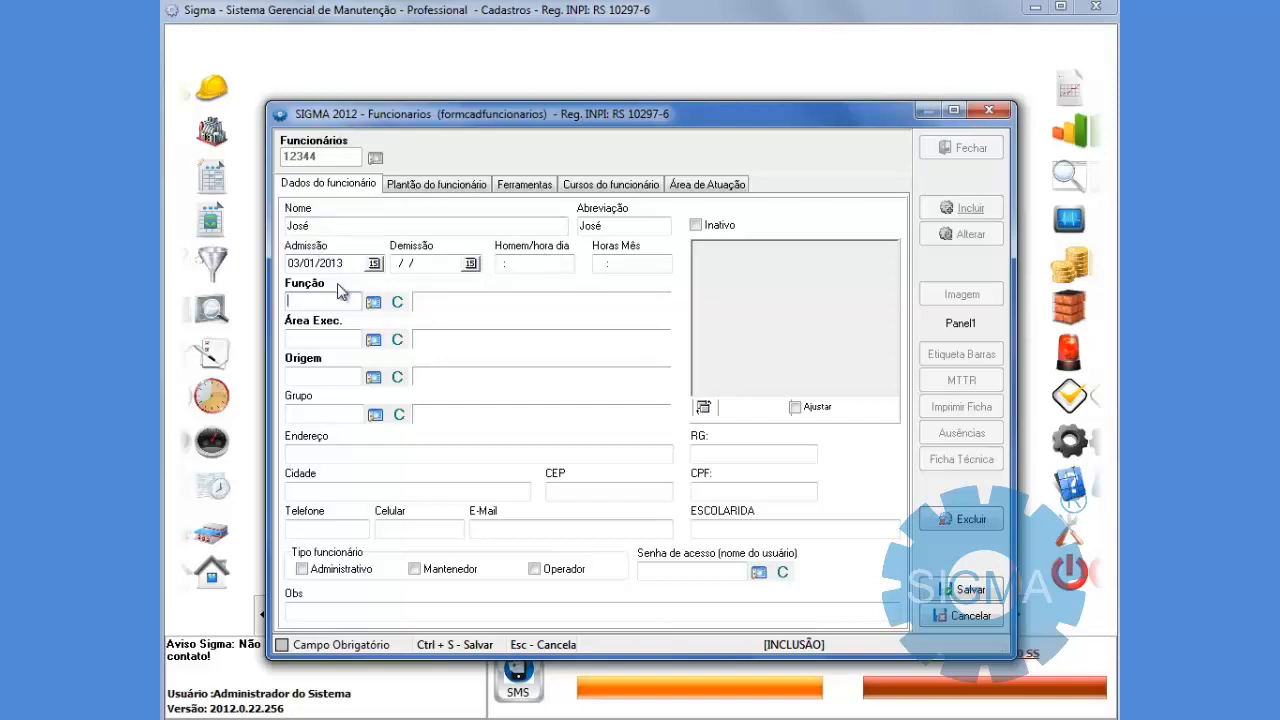
key(Return)
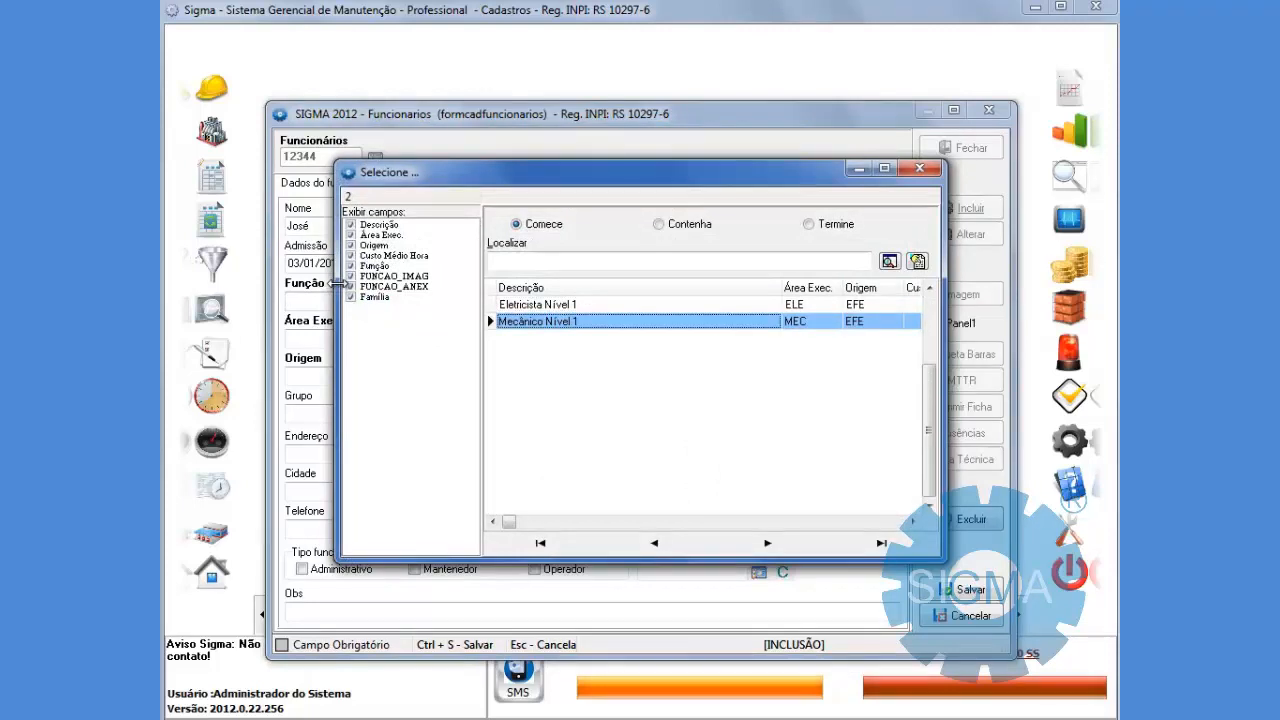
key(Return)
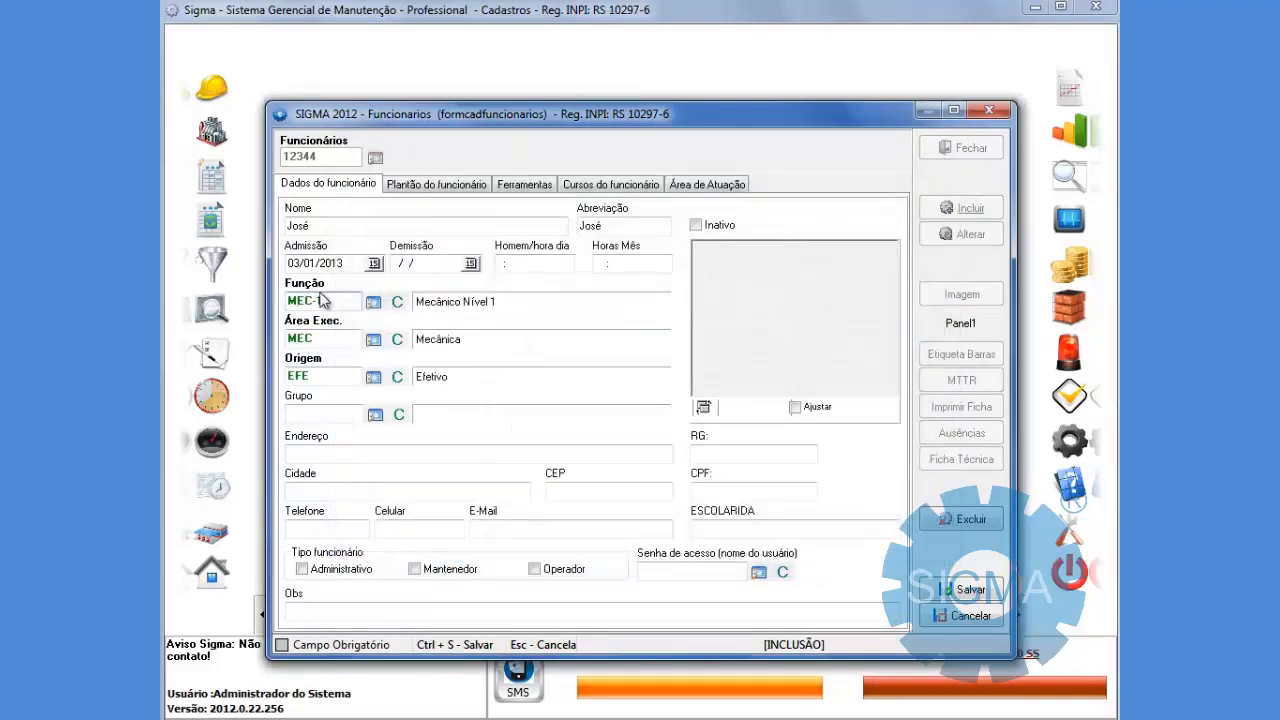
Fill in the employee's street address and set the employee type to Mantenedor.
drag(338, 301, 284, 302)
click(322, 341)
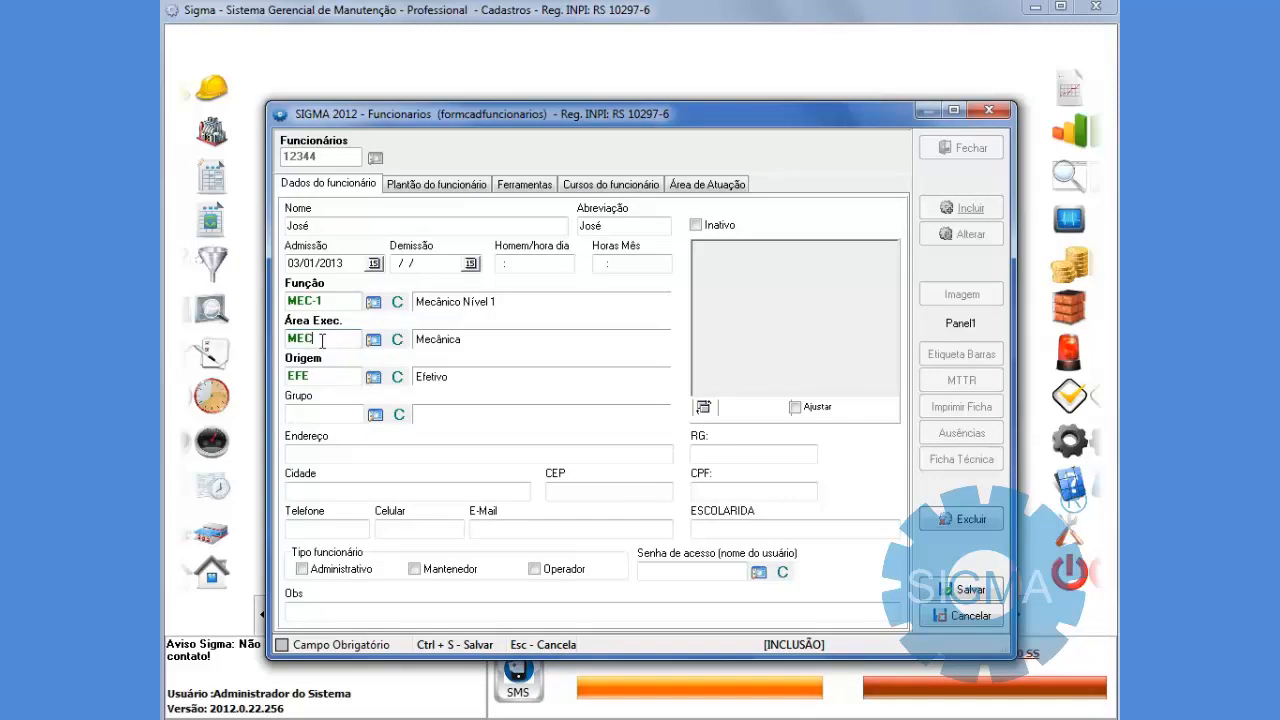
click(337, 413)
click(352, 458)
text(Rua ....)
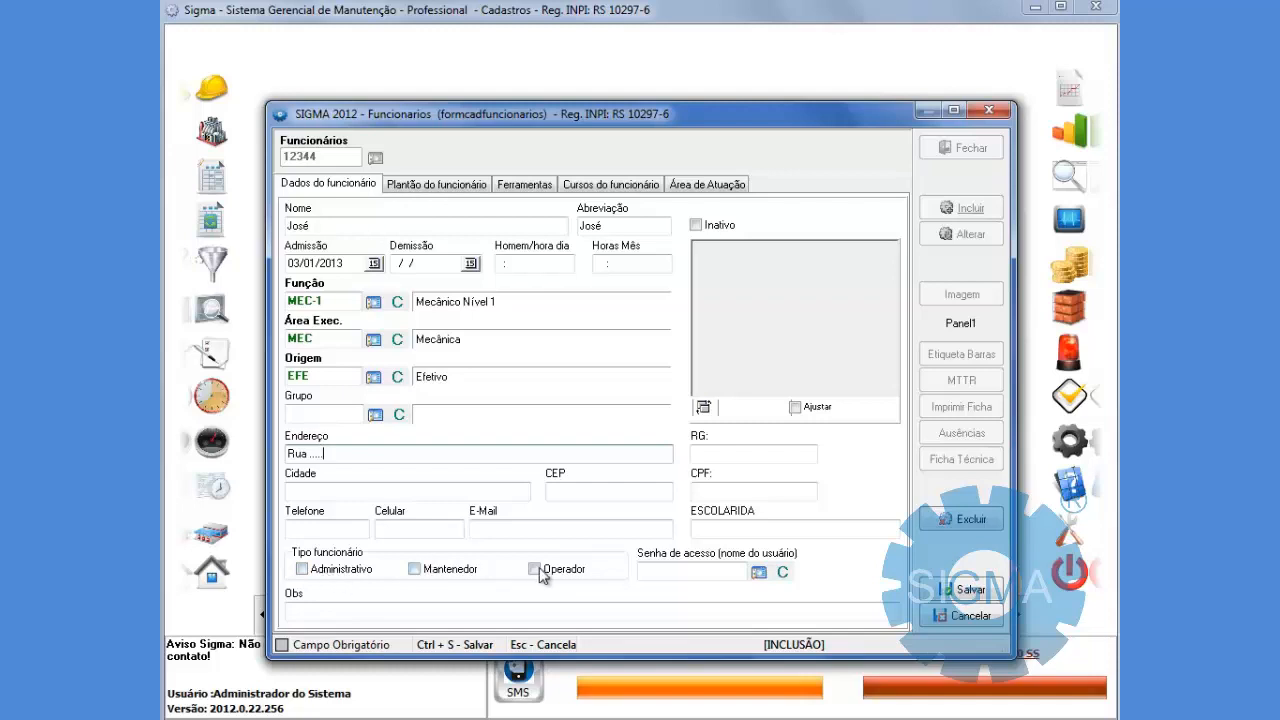
click(440, 569)
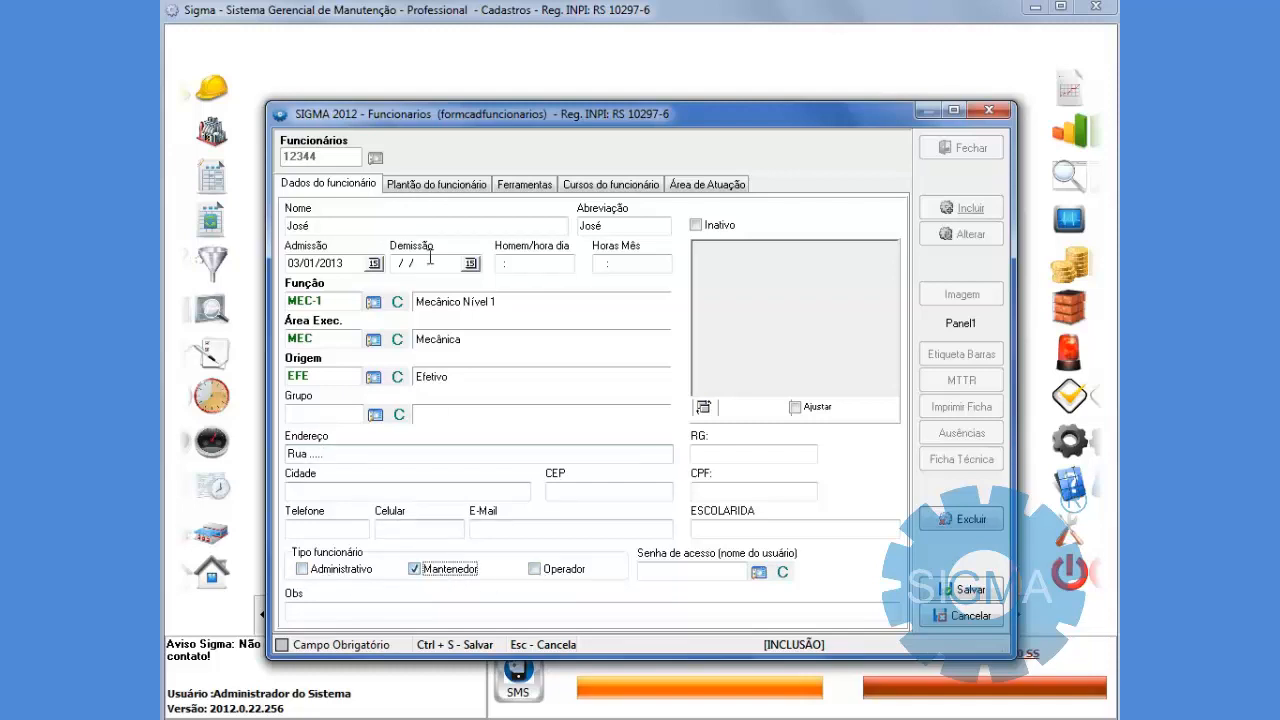
Display the employee's Plantão do funcionário settings, discard the unsaved record and close the employee form.
click(450, 186)
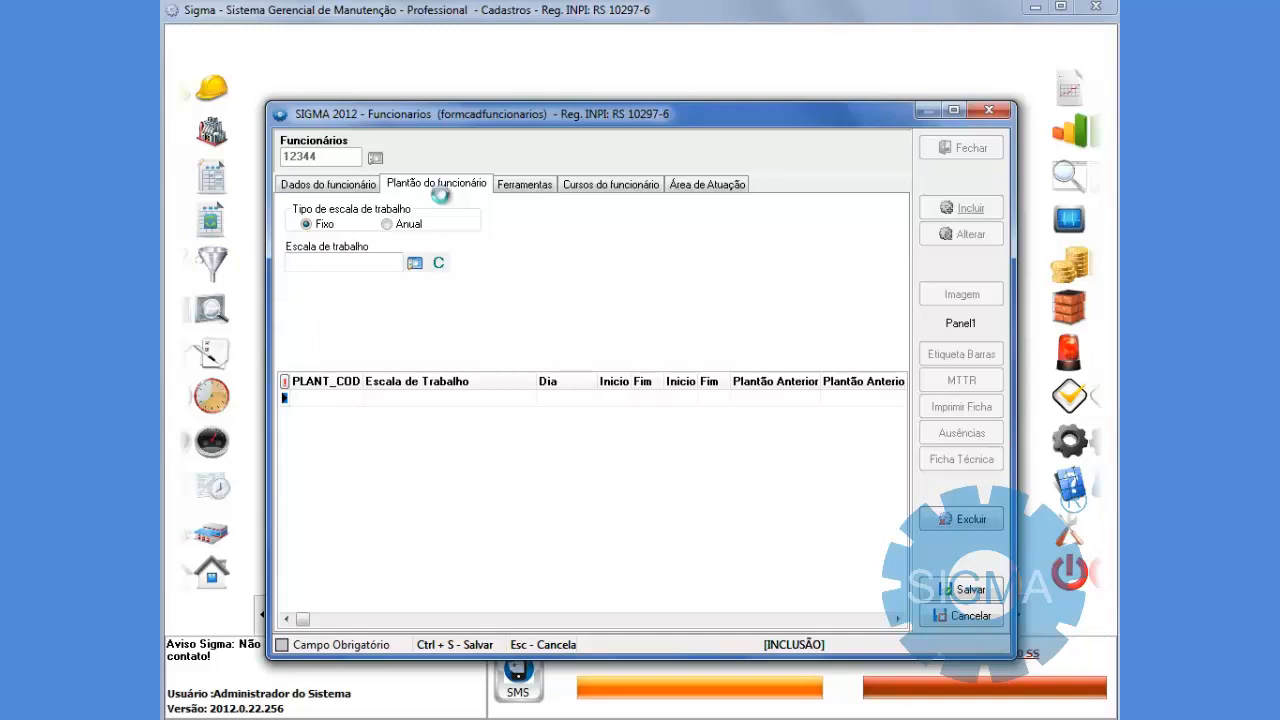
key(Escape)
key(Escape)
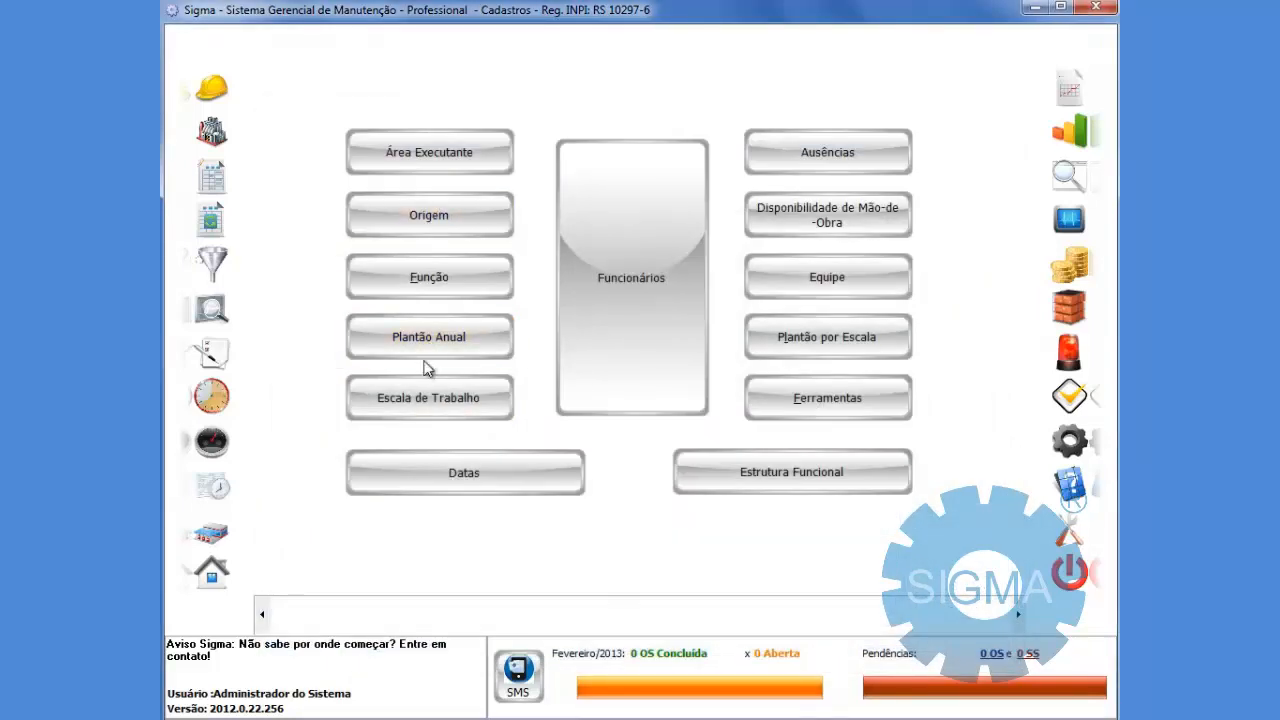
Open the Escala de Trabalho registration and create a new work schedule with the code ESC-01.
click(423, 394)
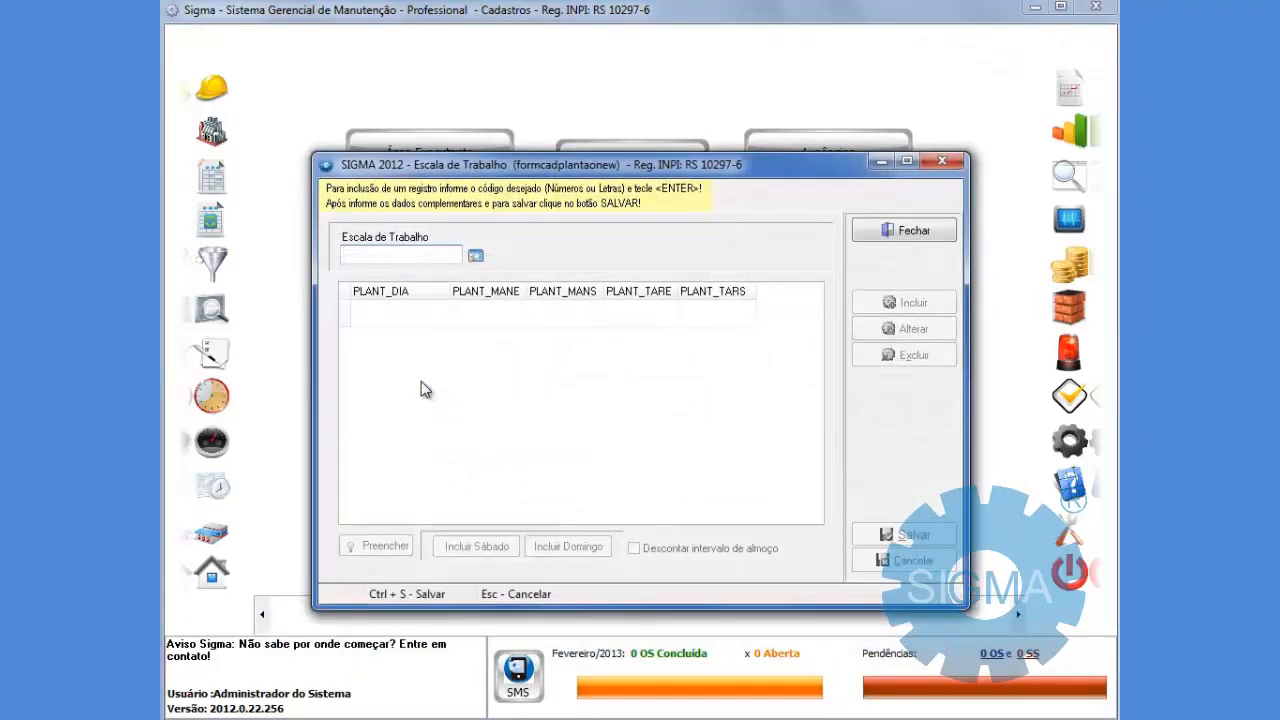
text(ESC-01)
key(Return)
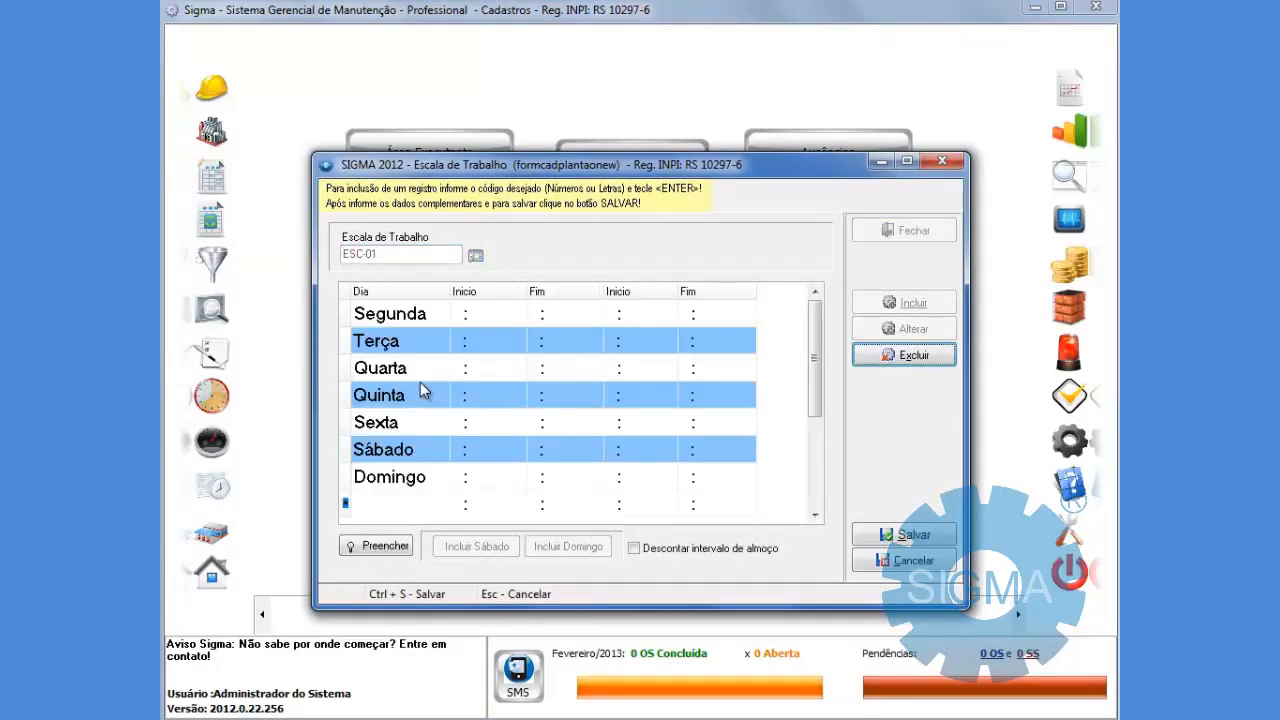
Set the Monday (Segunda) morning shift of ESC-01 to start at 08:00 and end at 12:00.
click(463, 314)
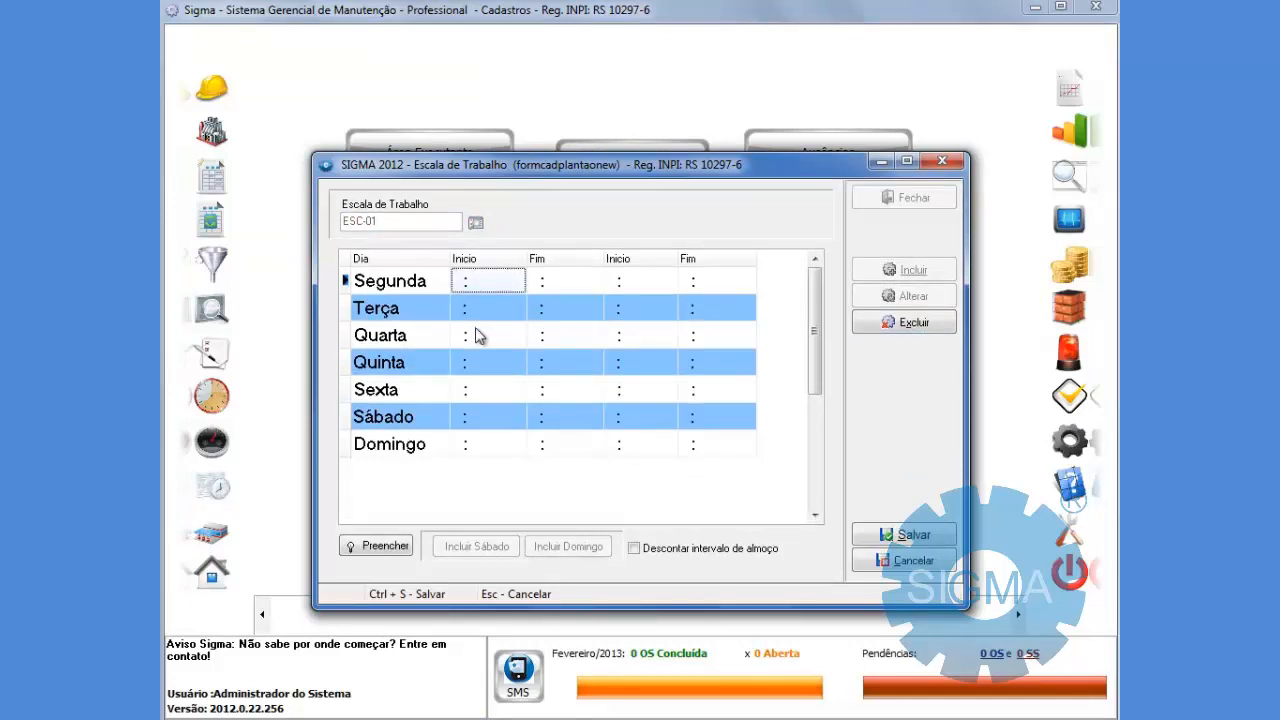
click(483, 284)
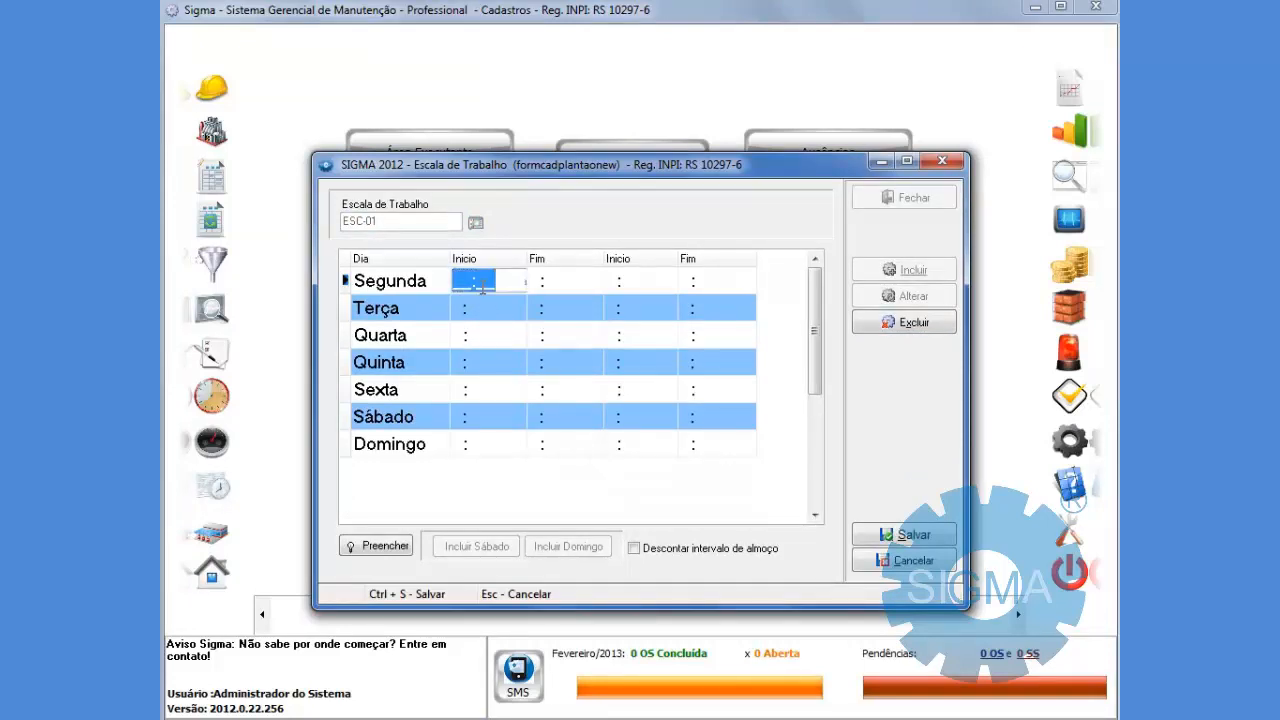
text(00)
key(BackSpace)
text(800)
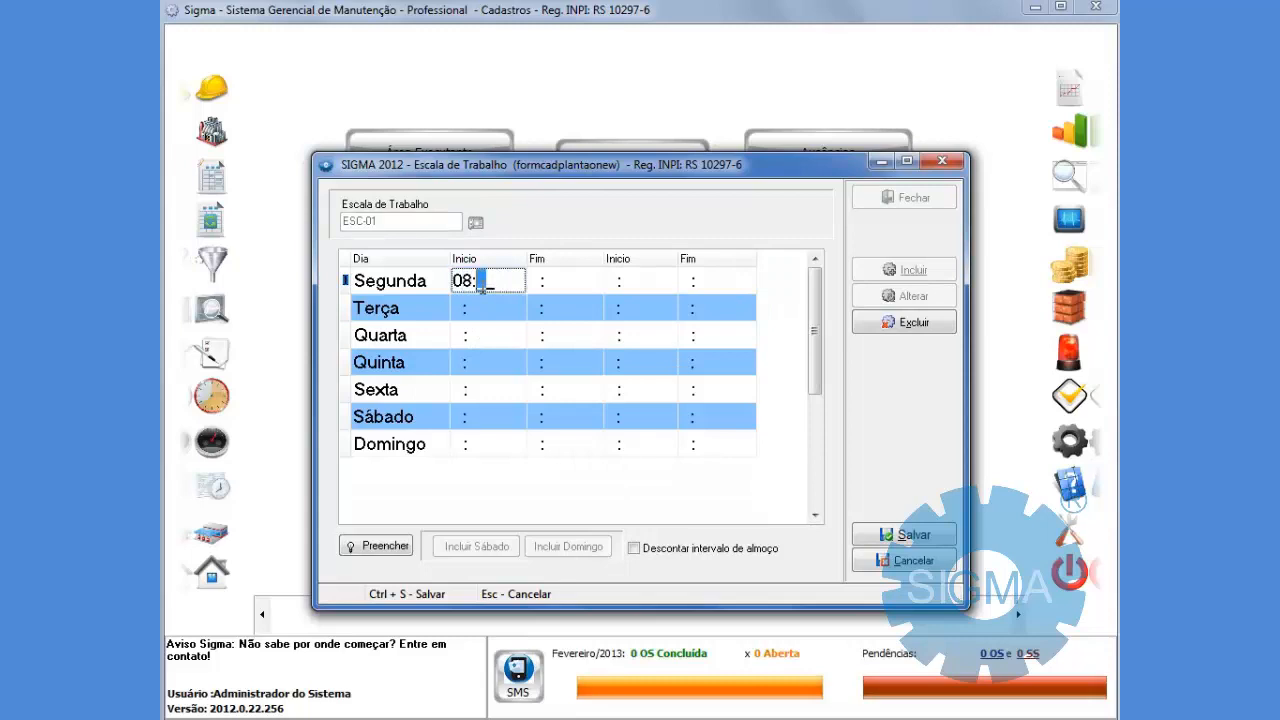
key(Return)
text(1200)
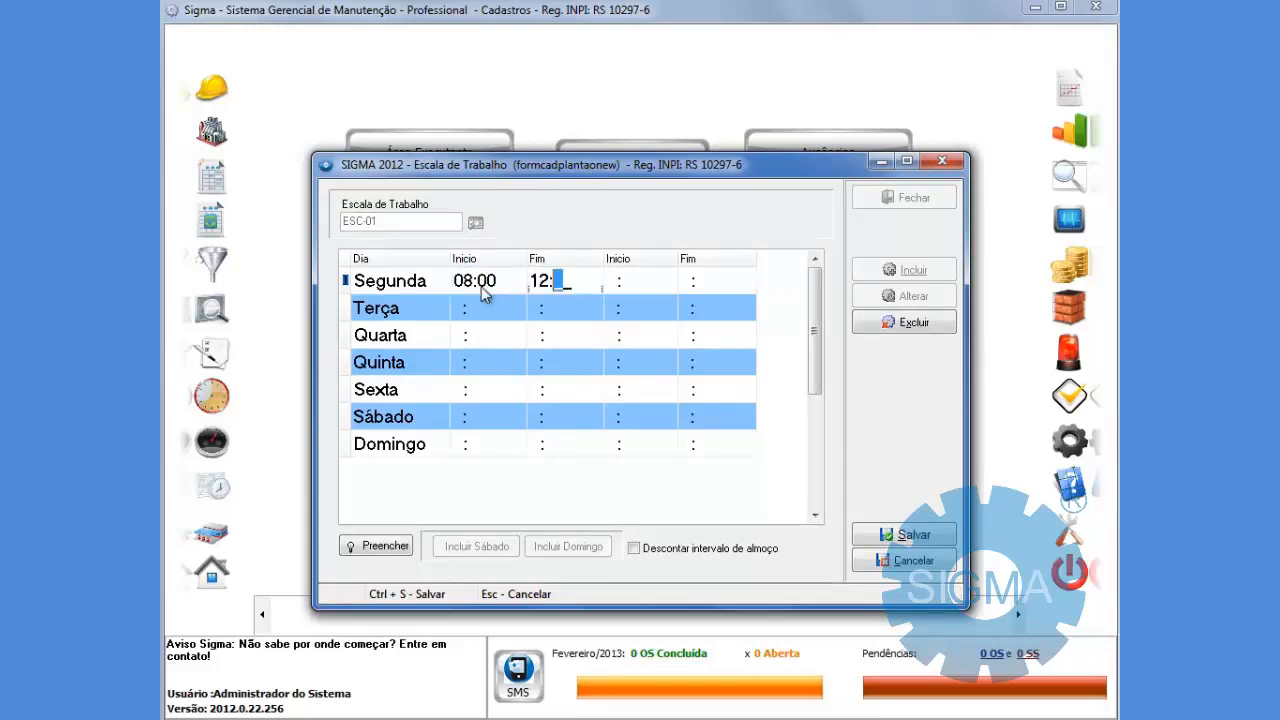
Set the Monday (Segunda) afternoon shift of ESC-01 to start at 13:00 and end at 17:00.
key(Return)
text(1300)
key(Return)
text(1800)
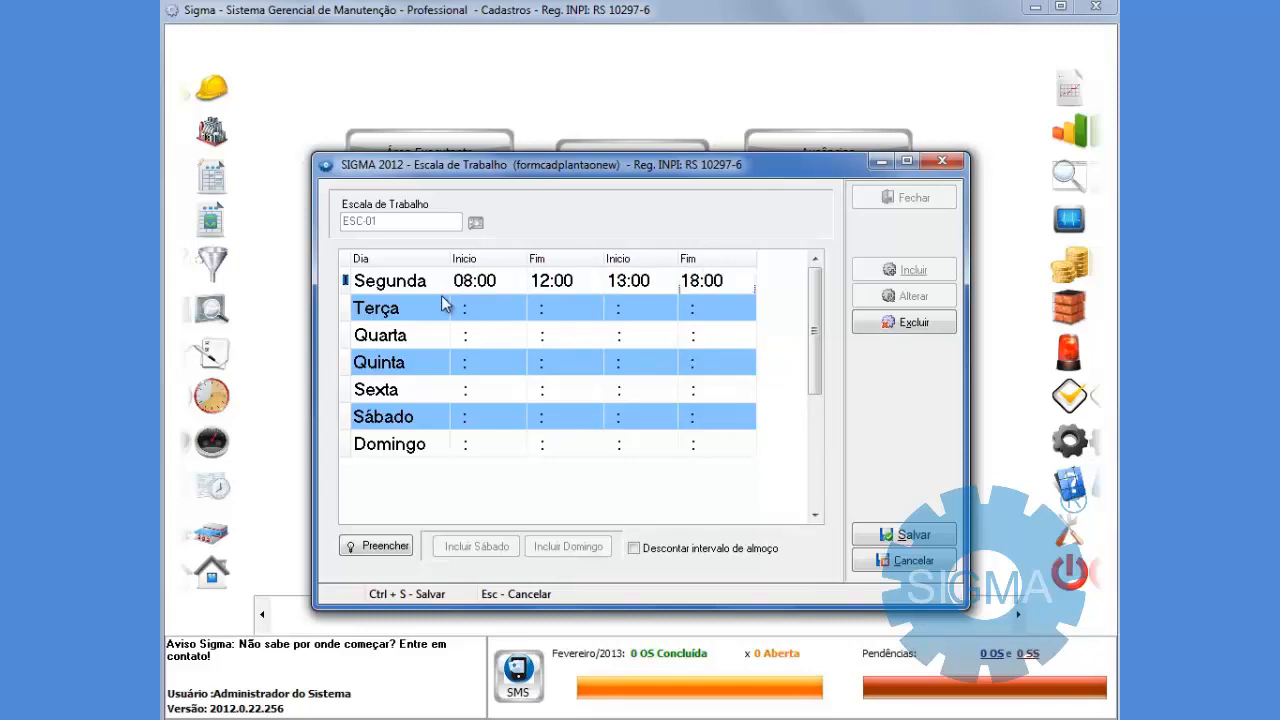
key(BackSpace)
key(BackSpace)
key(BackSpace)
text(700)
Fill the Monday hours into the other weekdays, leave Sábado and Domingo empty, and save the schedule.
click(352, 552)
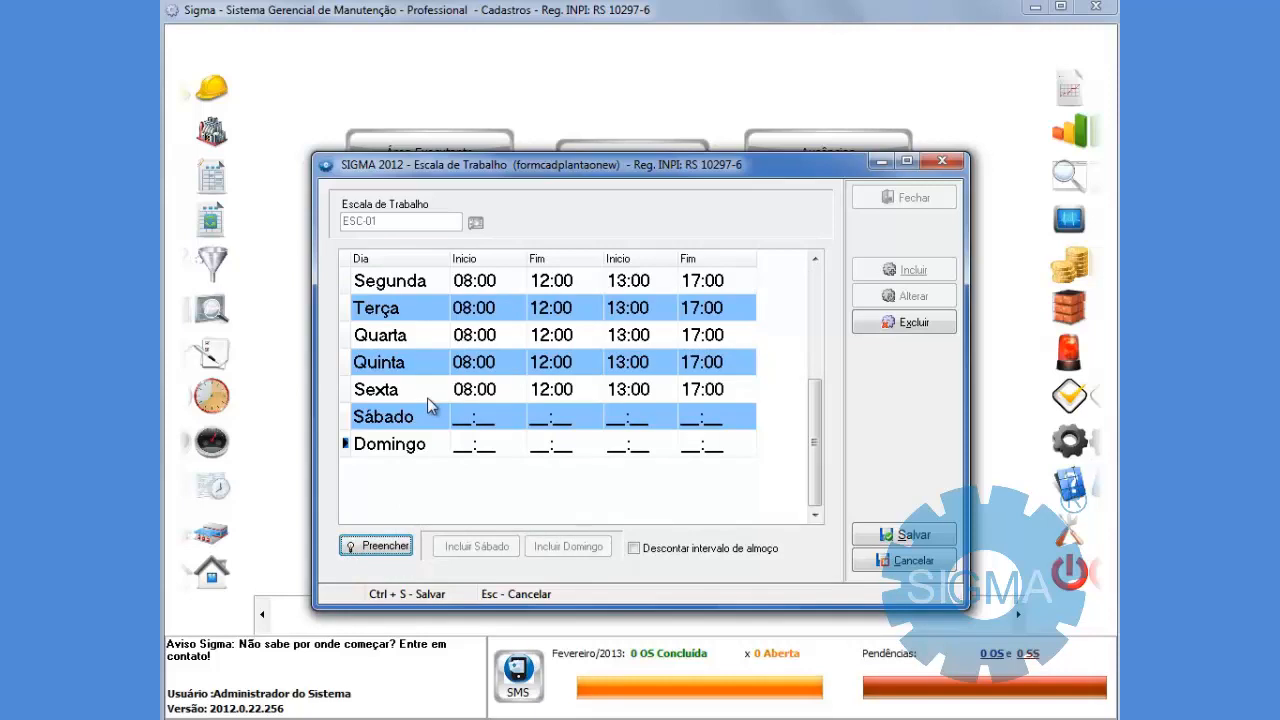
click(499, 432)
click(573, 433)
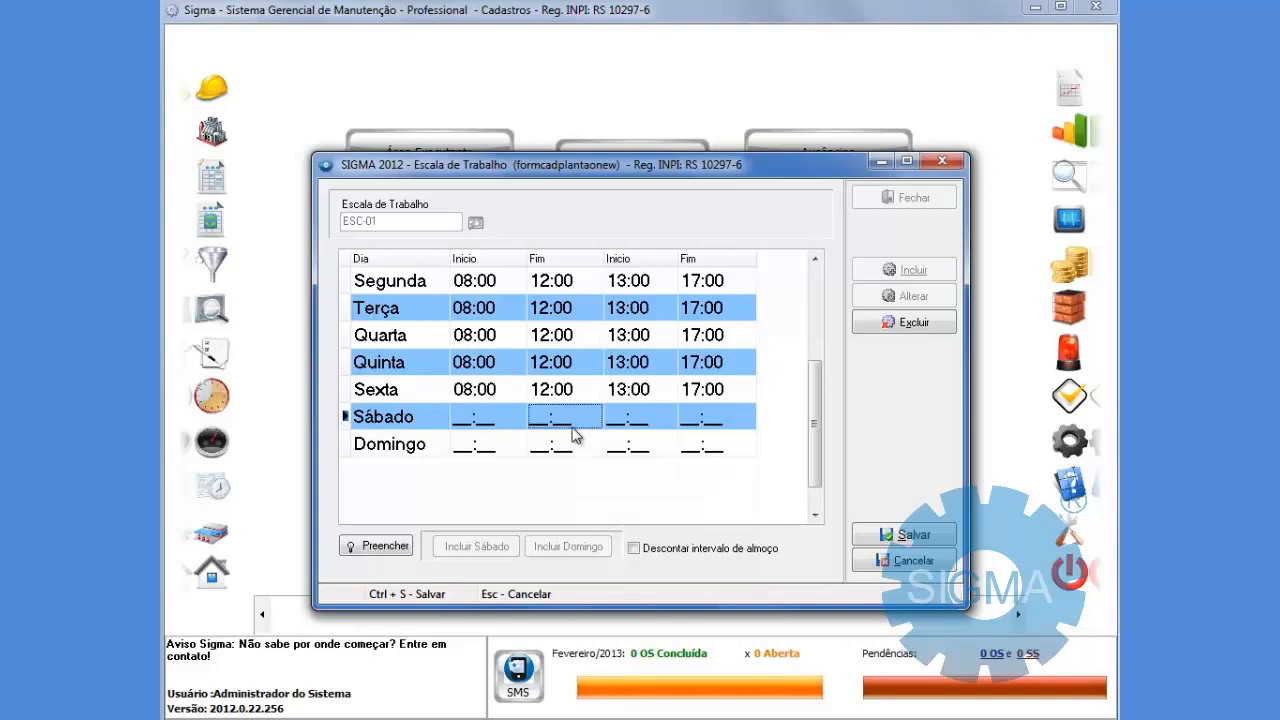
click(893, 540)
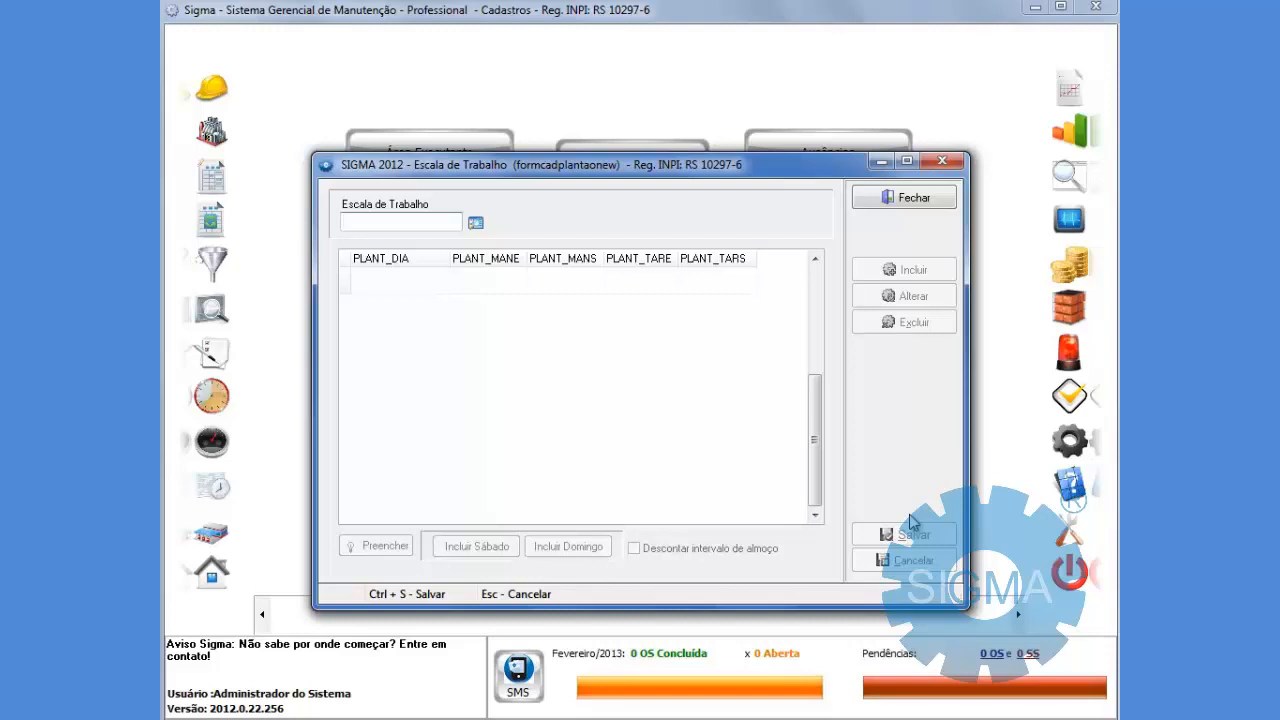
Reopen the saved ESC-01 schedule to review its weekday hours, save it again and close the schedule form.
key(Return)
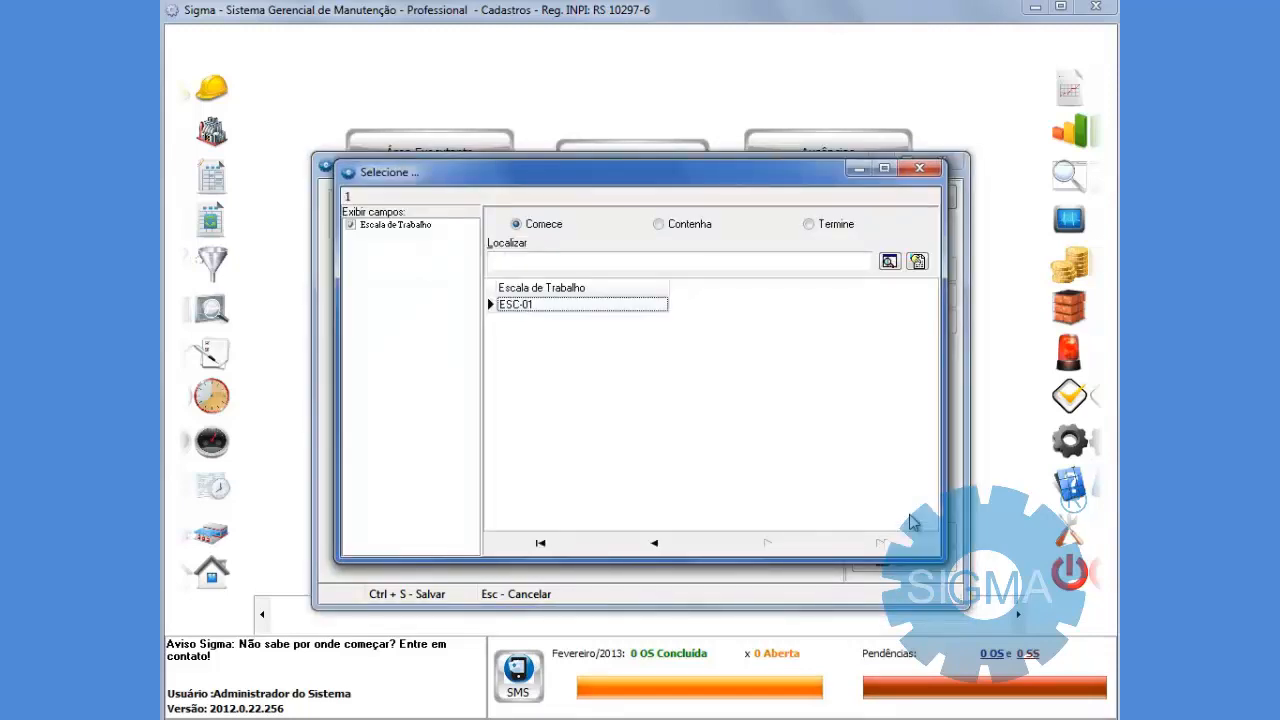
key(Return)
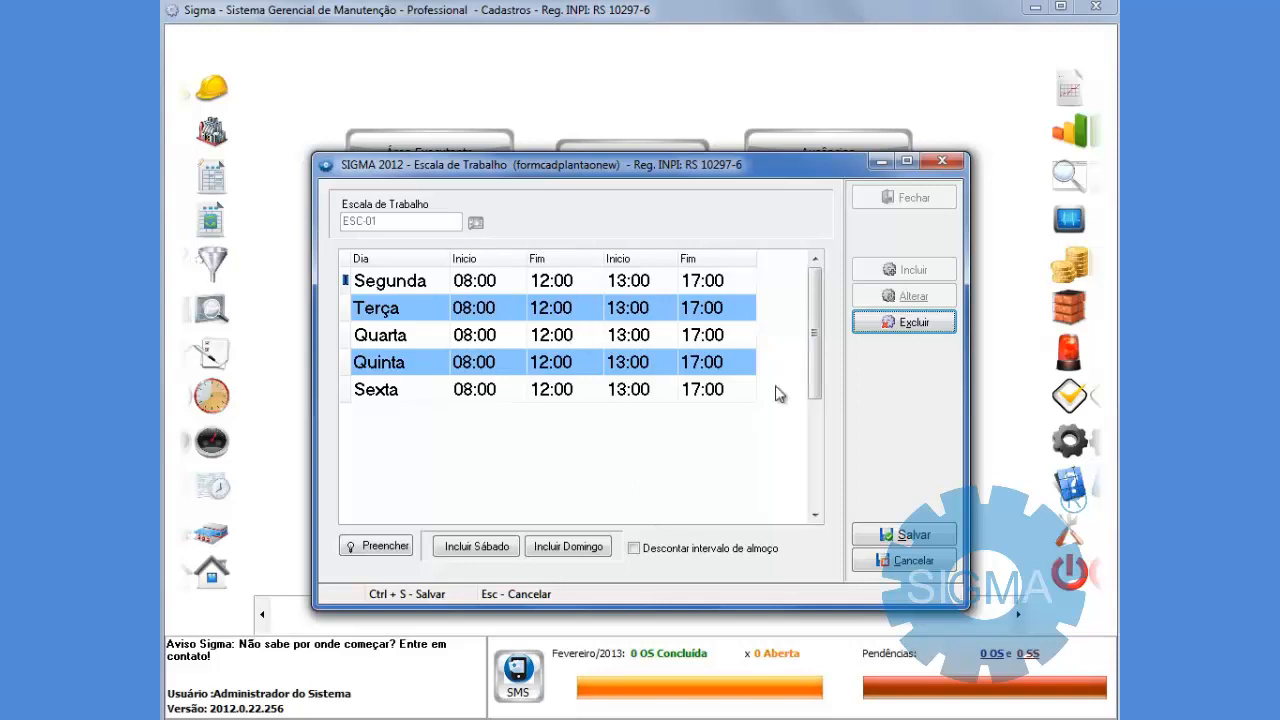
click(900, 536)
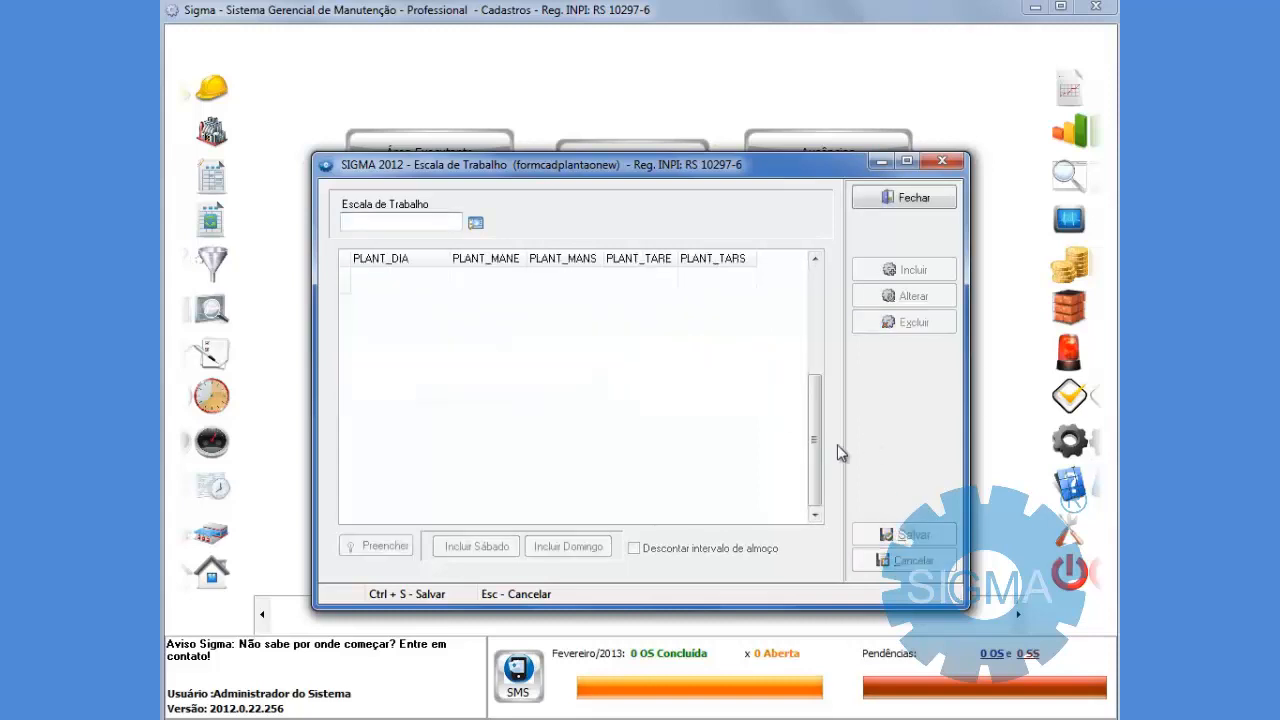
key(Escape)
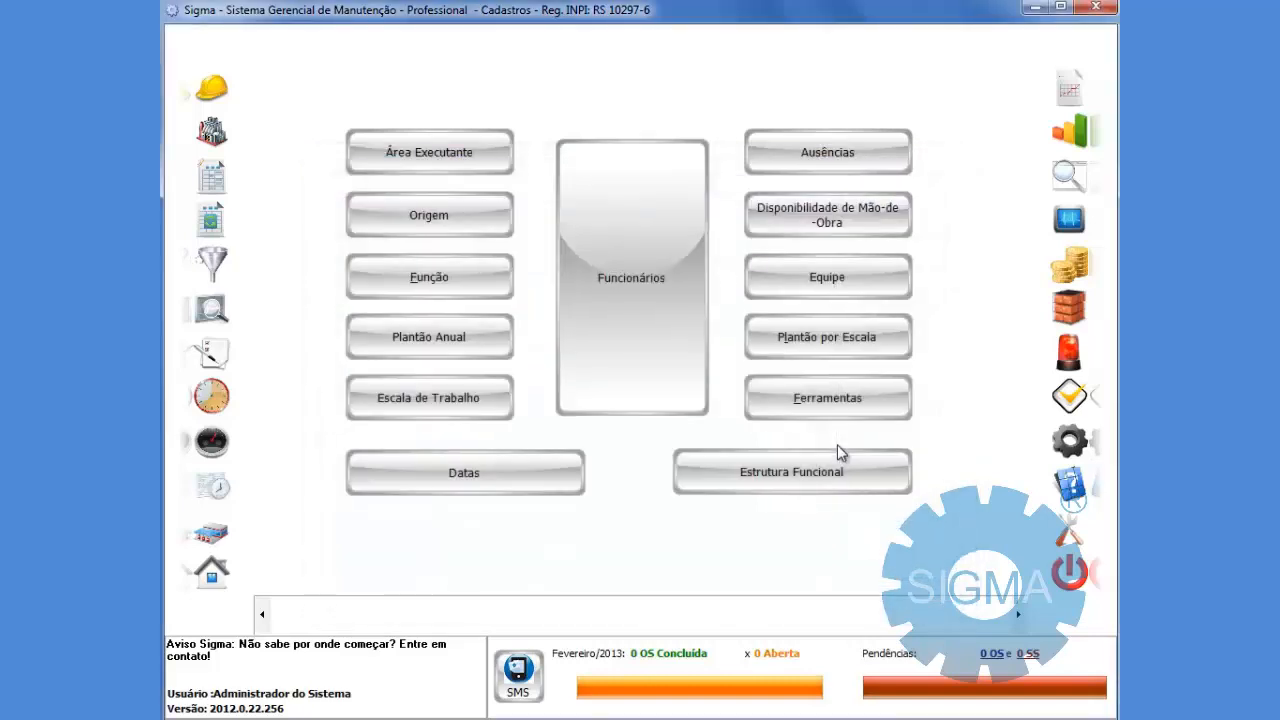
Start a new employee record with an employee code, and enter the employee's full name and abbreviation.
click(651, 270)
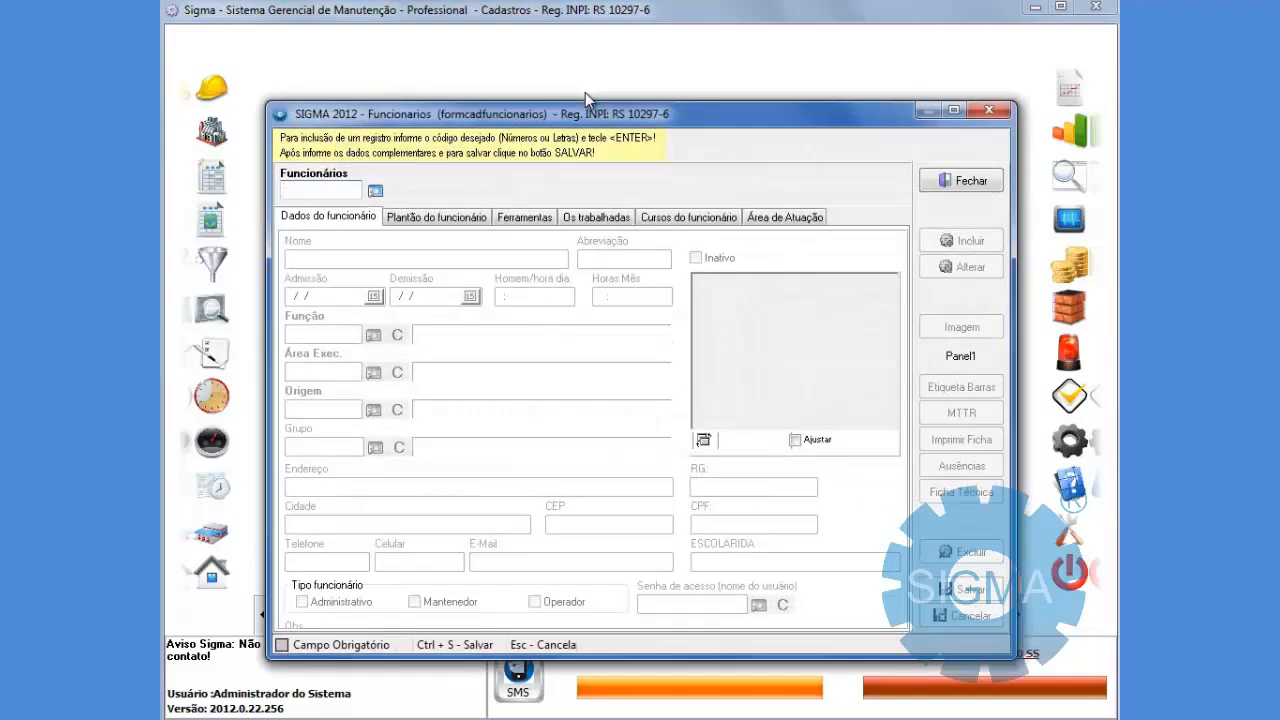
text(12343)
key(Return)
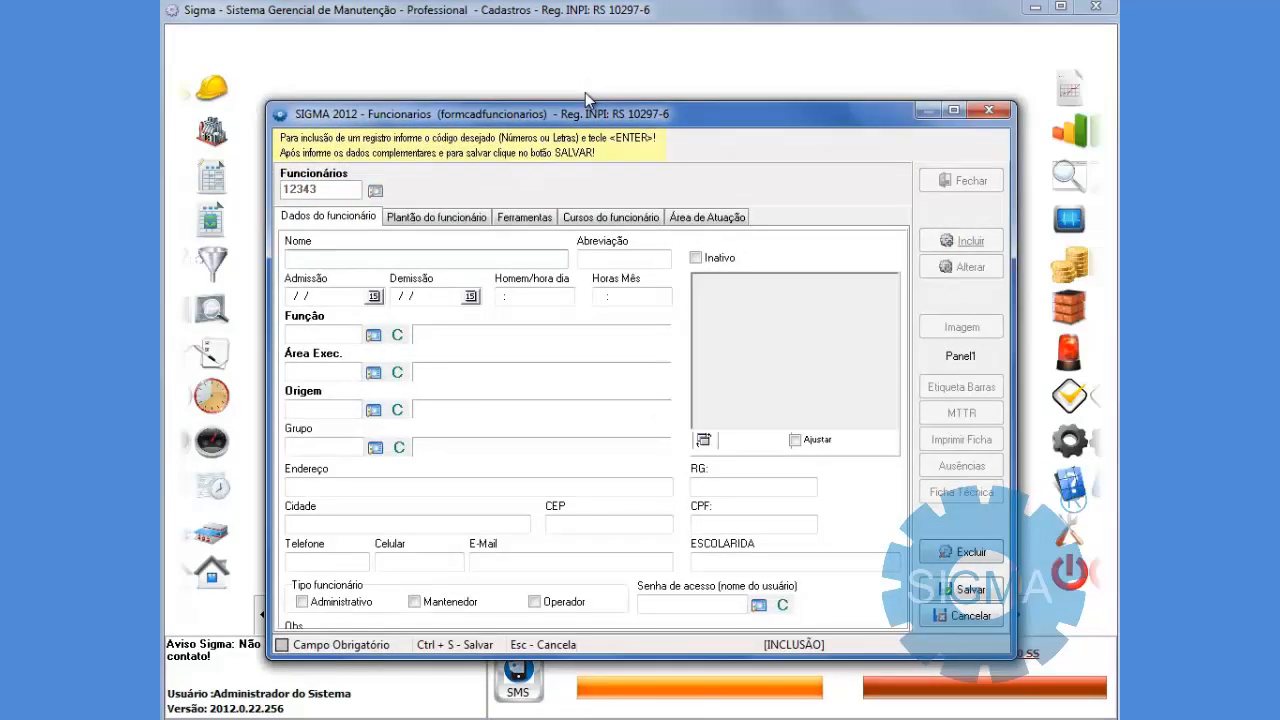
text(José da Silva)
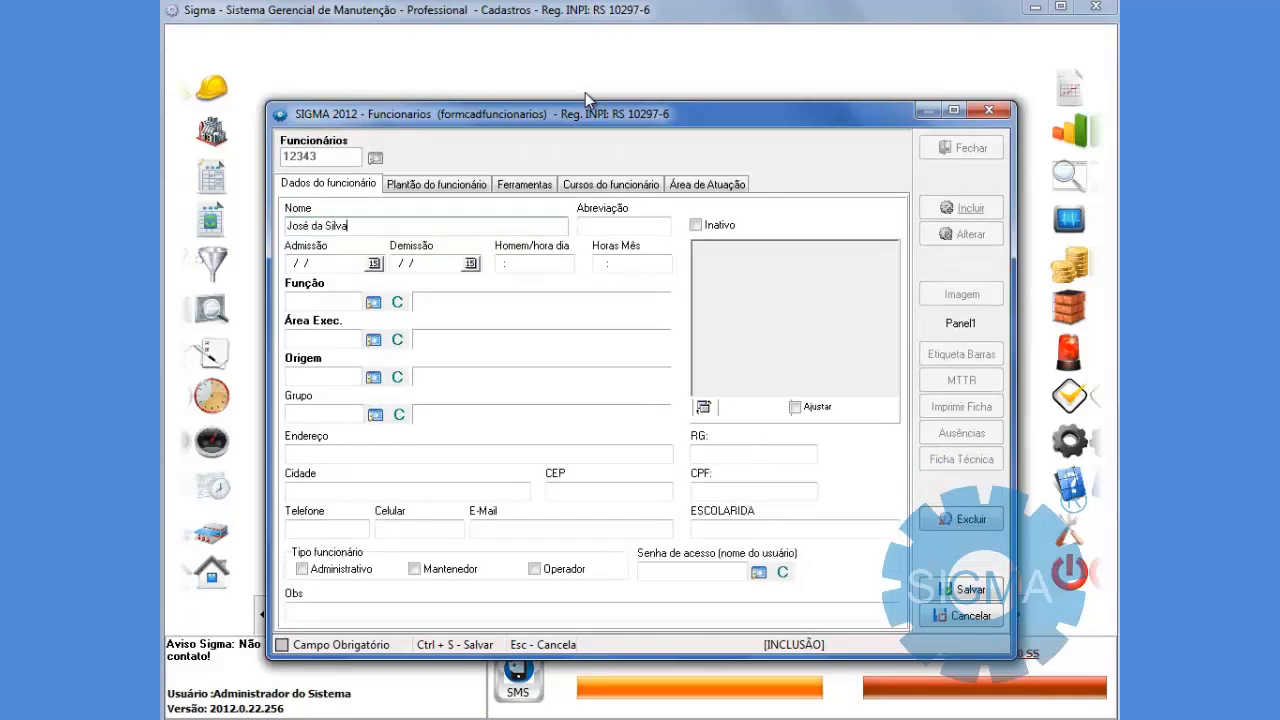
key(Tab)
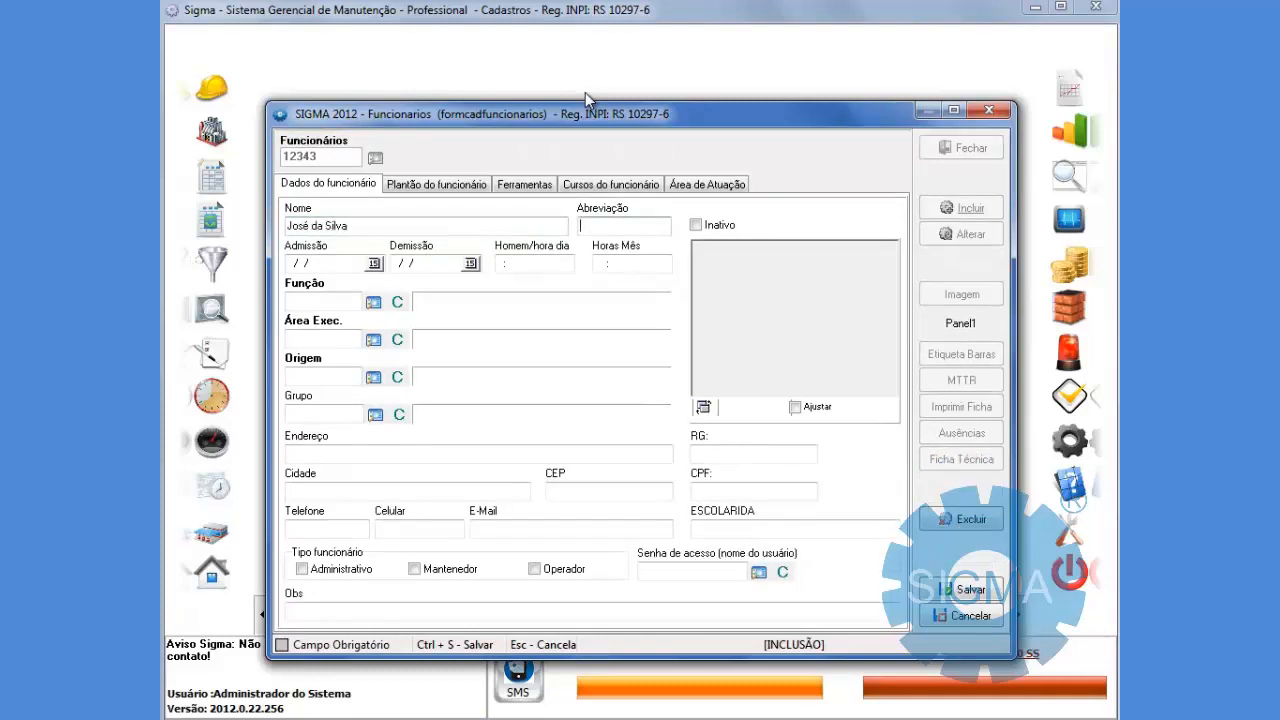
text(José)
key(Tab)
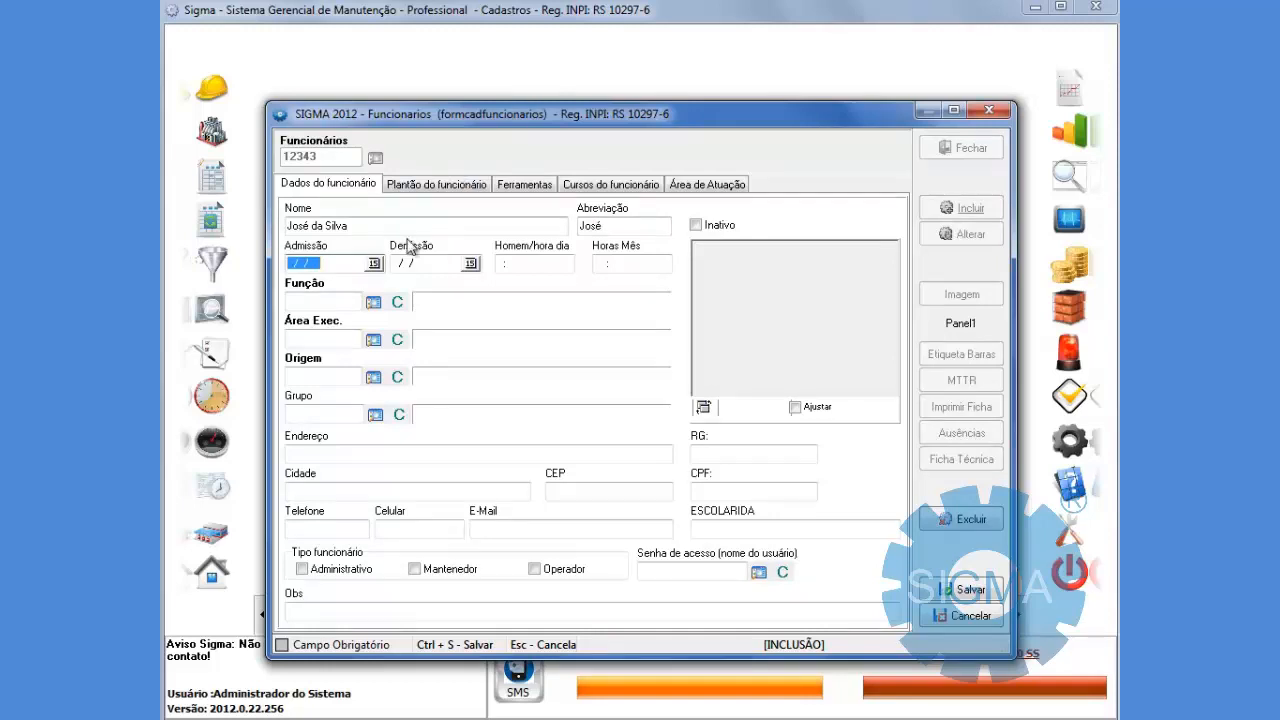
Set the employee's admission date to 15/02/2012 and assign the function Eletricista Nível 1.
click(374, 263)
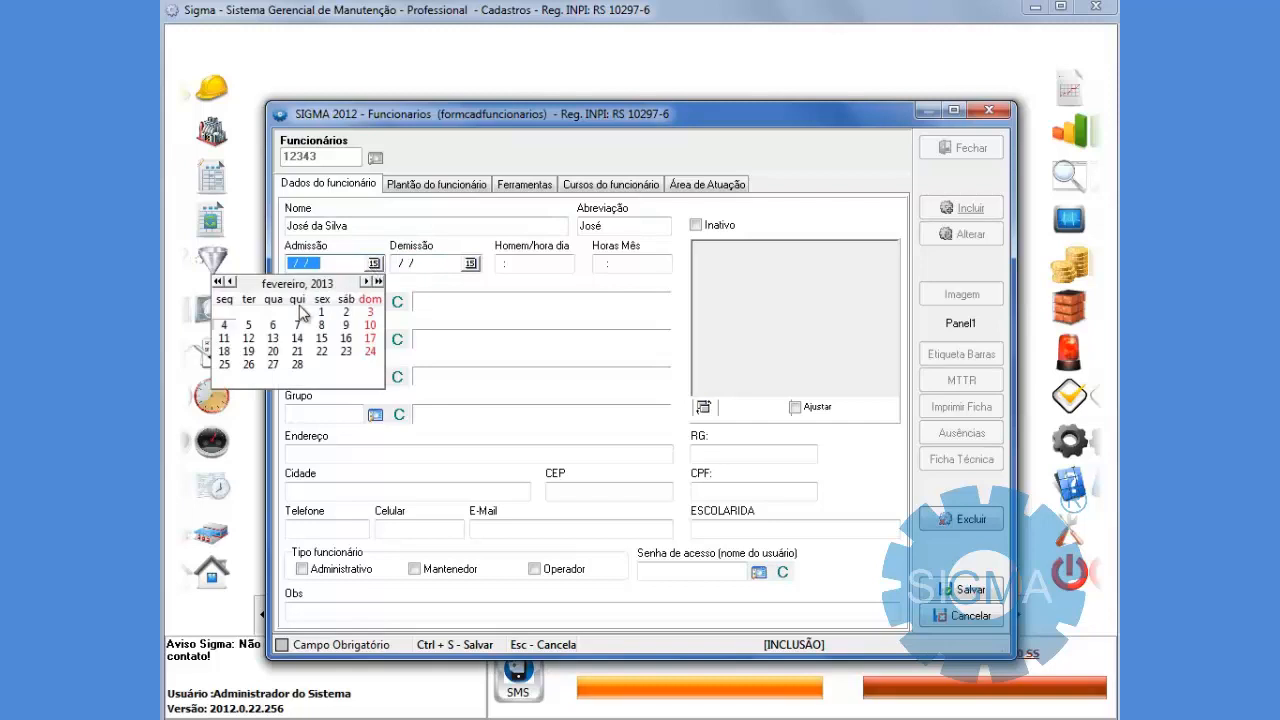
click(218, 283)
click(272, 338)
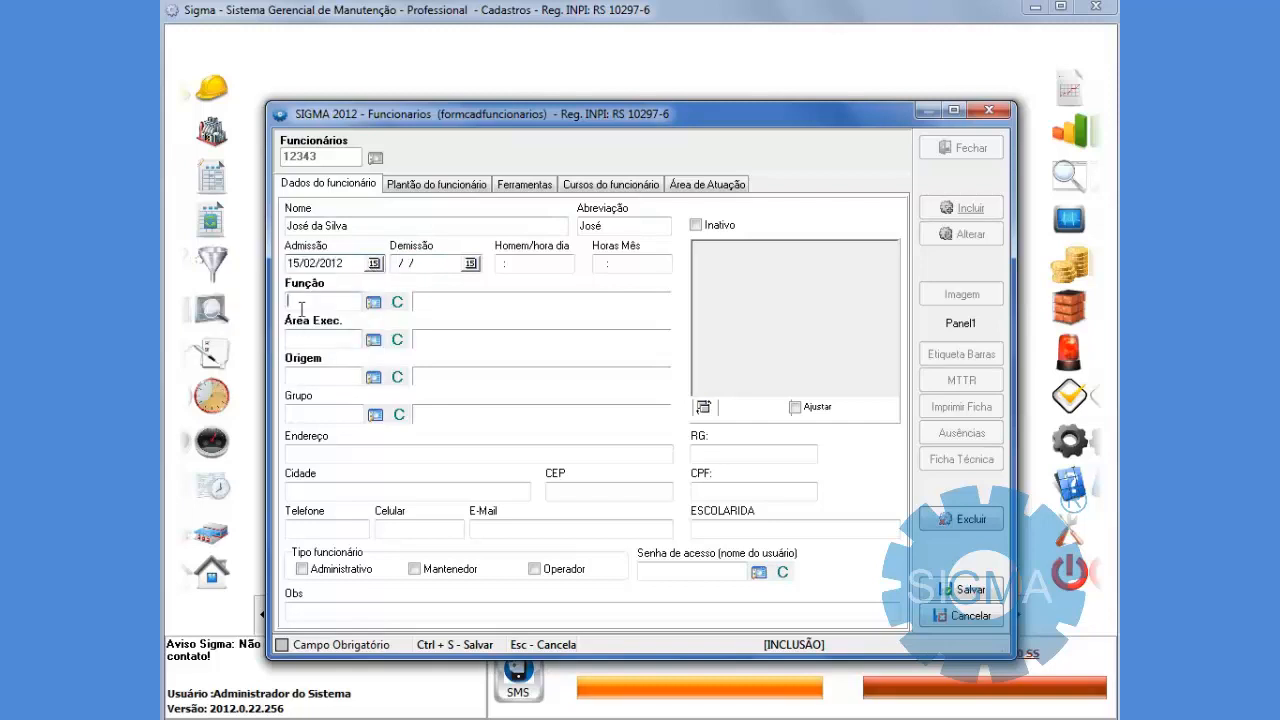
double_click(302, 309)
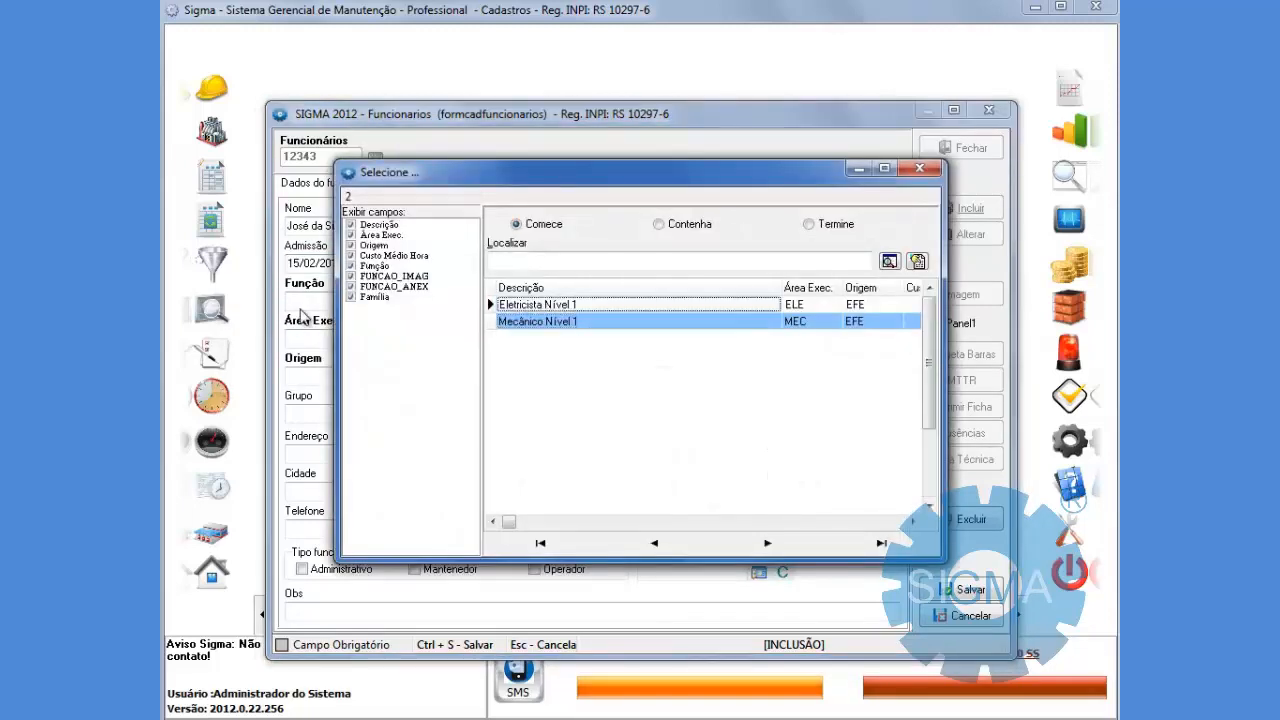
key(Return)
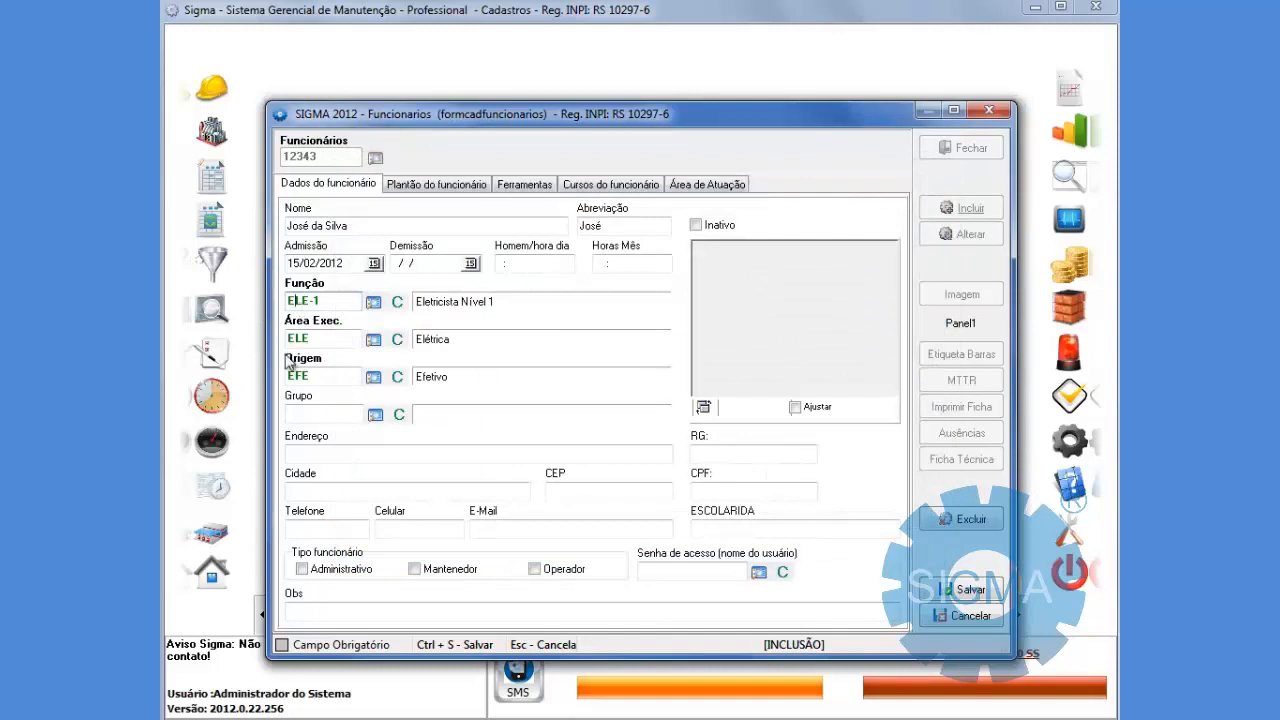
Mark the employee type as Mantenedor and assign the fixed work schedule ESC-01 to the employee's shift.
click(331, 458)
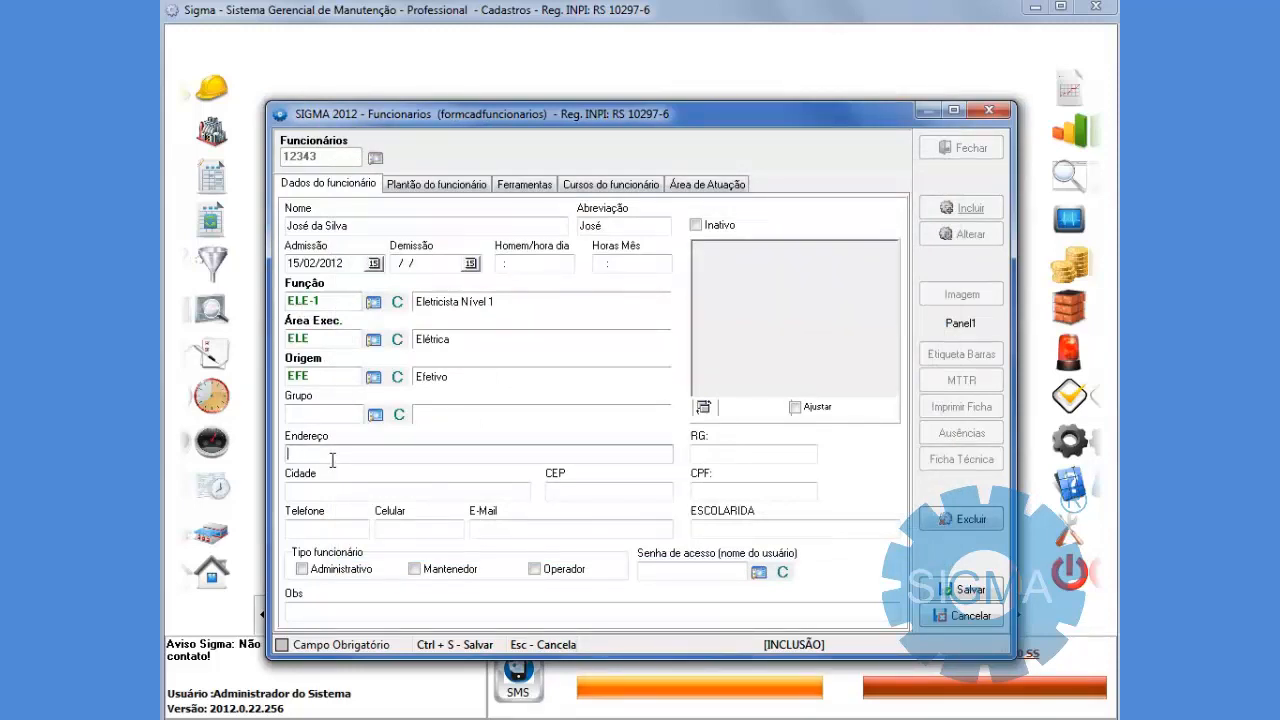
click(438, 578)
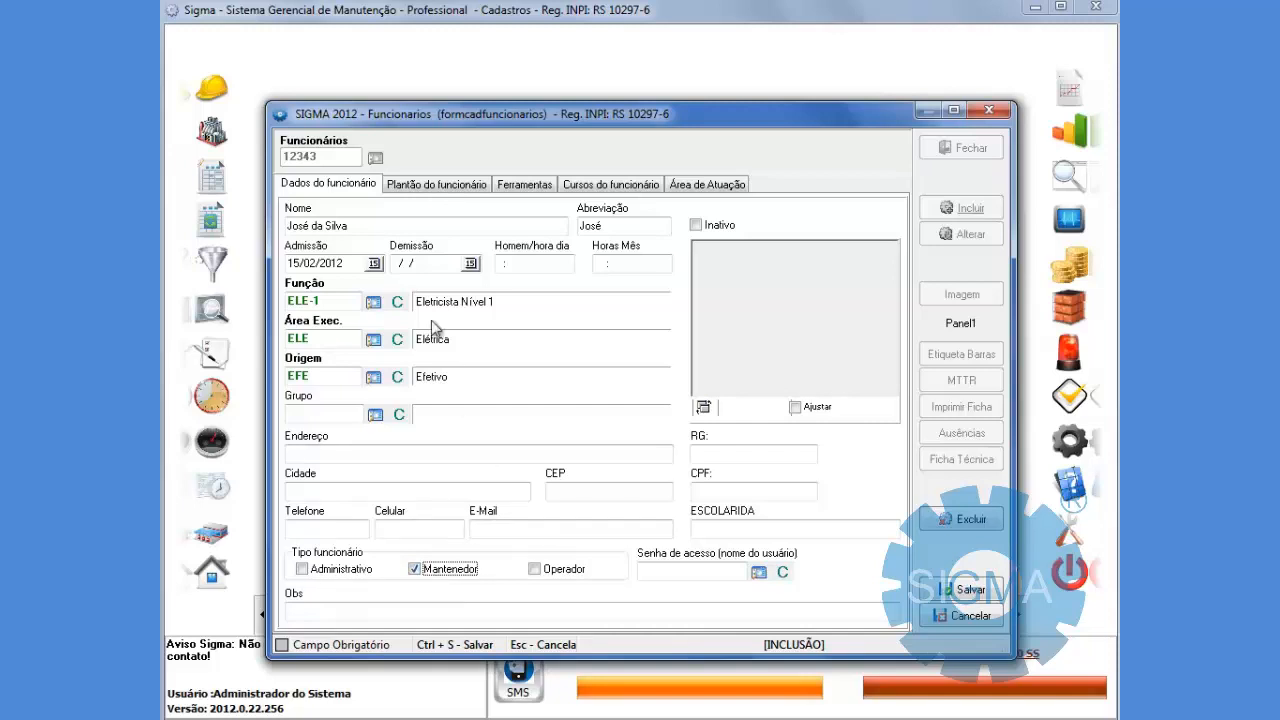
click(437, 189)
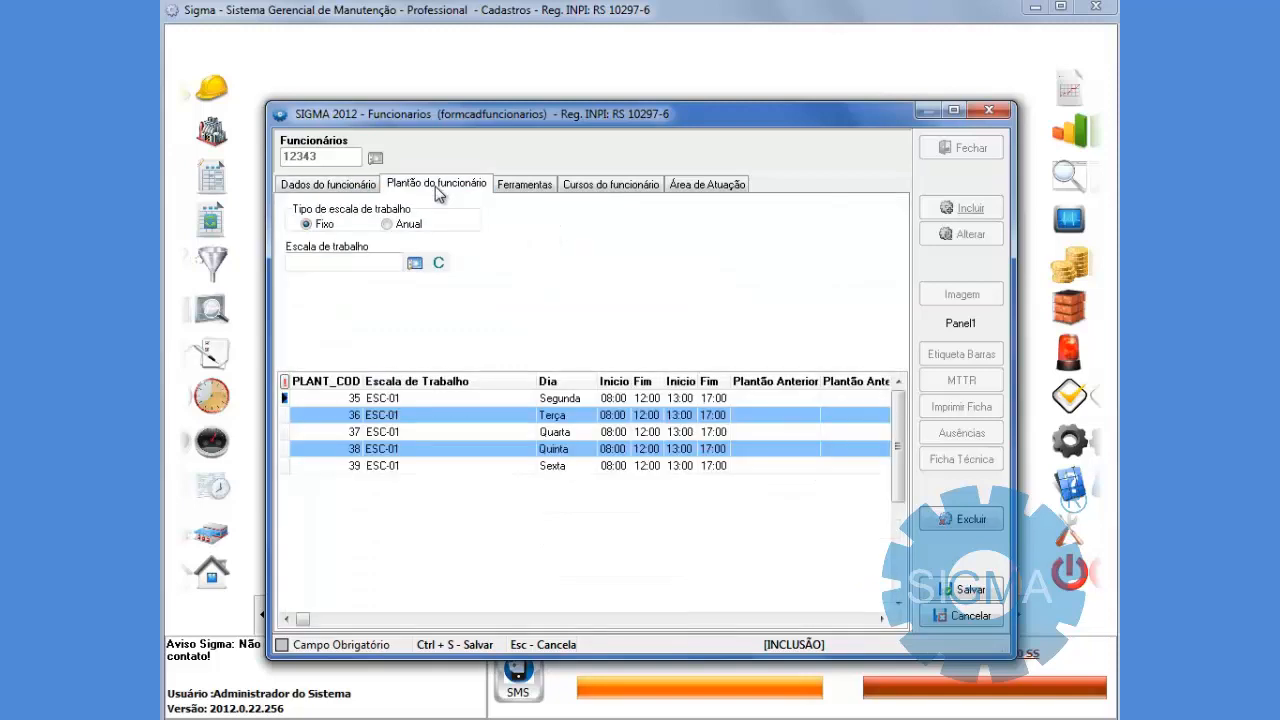
click(413, 263)
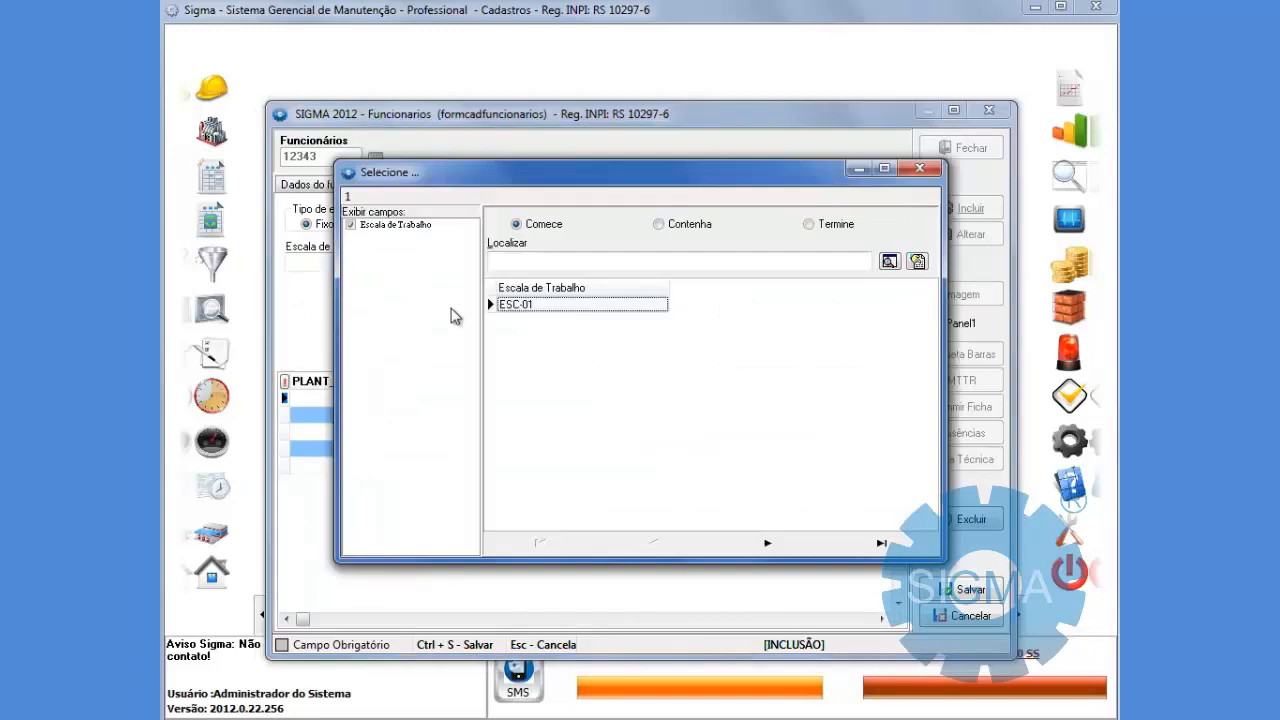
double_click(518, 305)
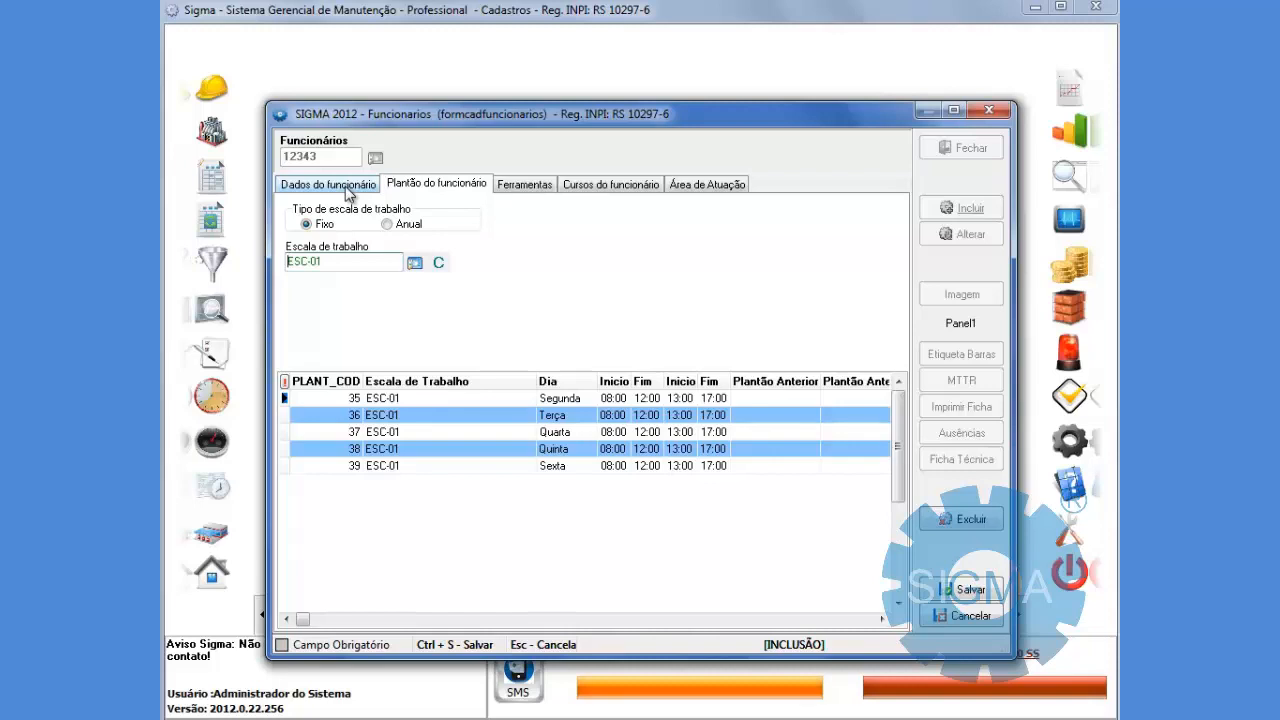
Review the employee's tools, courses, area of action, personal data and shift, save the record and close the form.
click(513, 186)
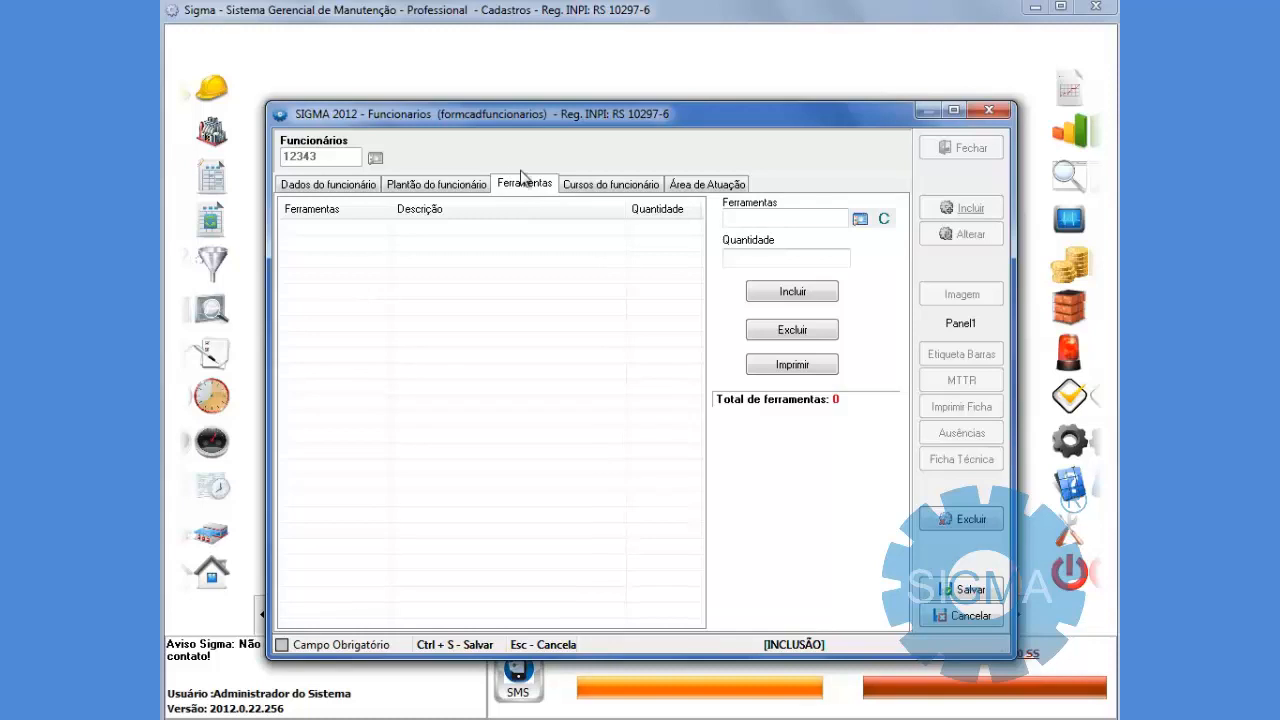
click(596, 187)
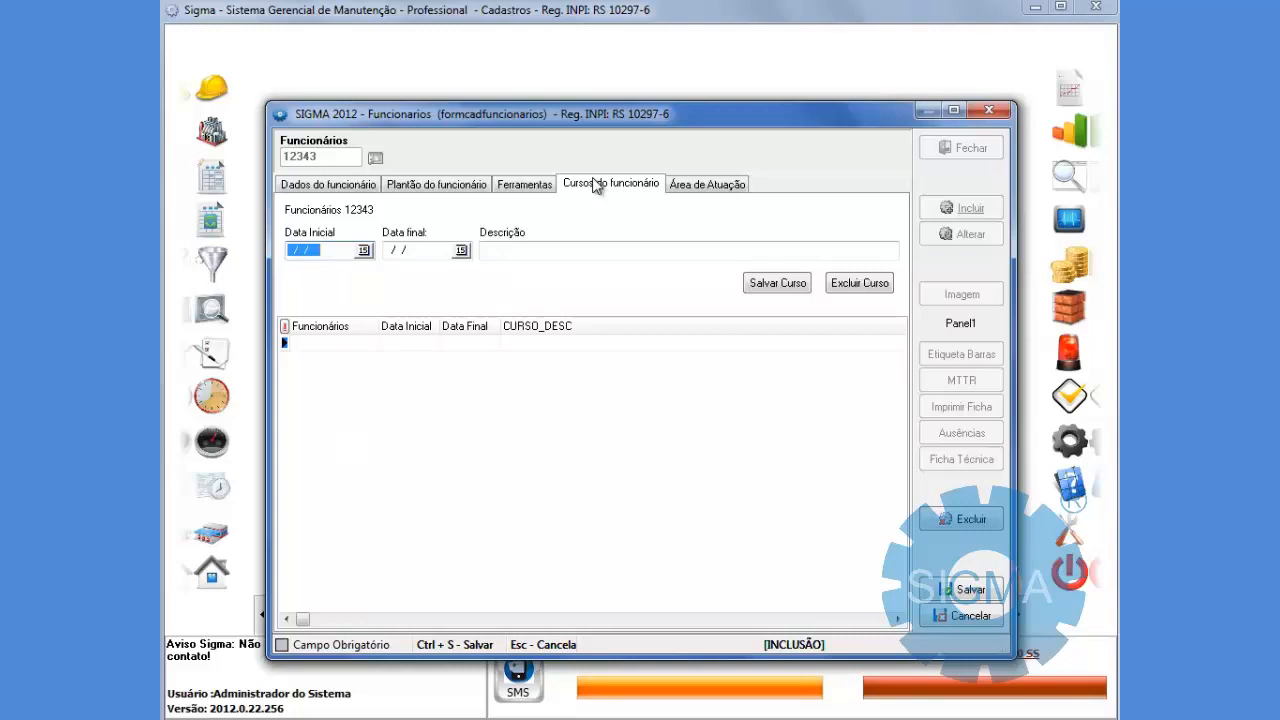
click(678, 185)
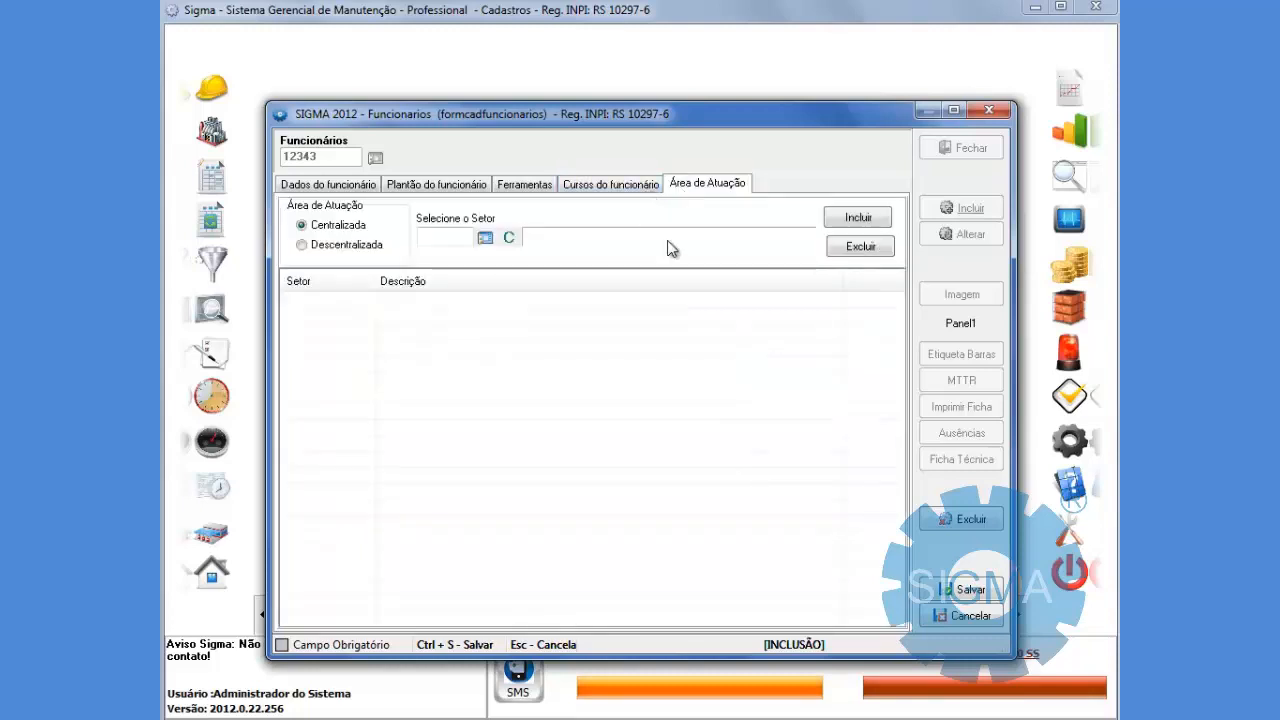
click(350, 184)
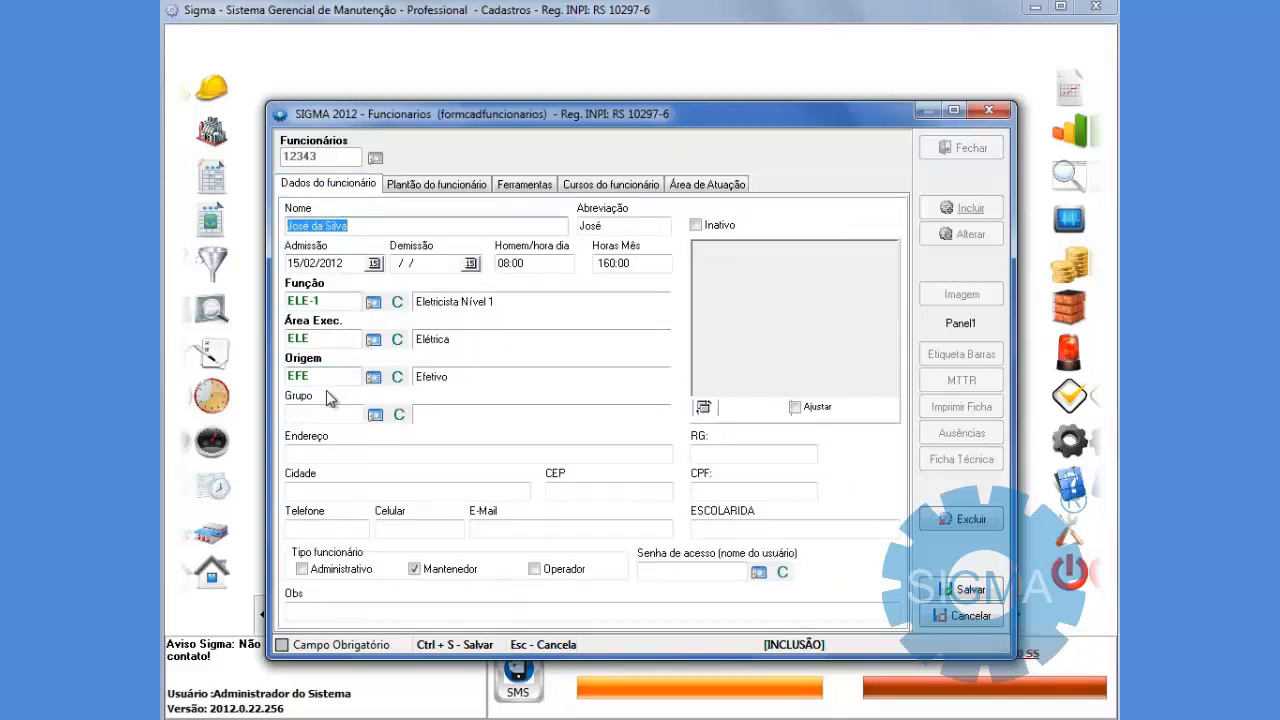
click(446, 186)
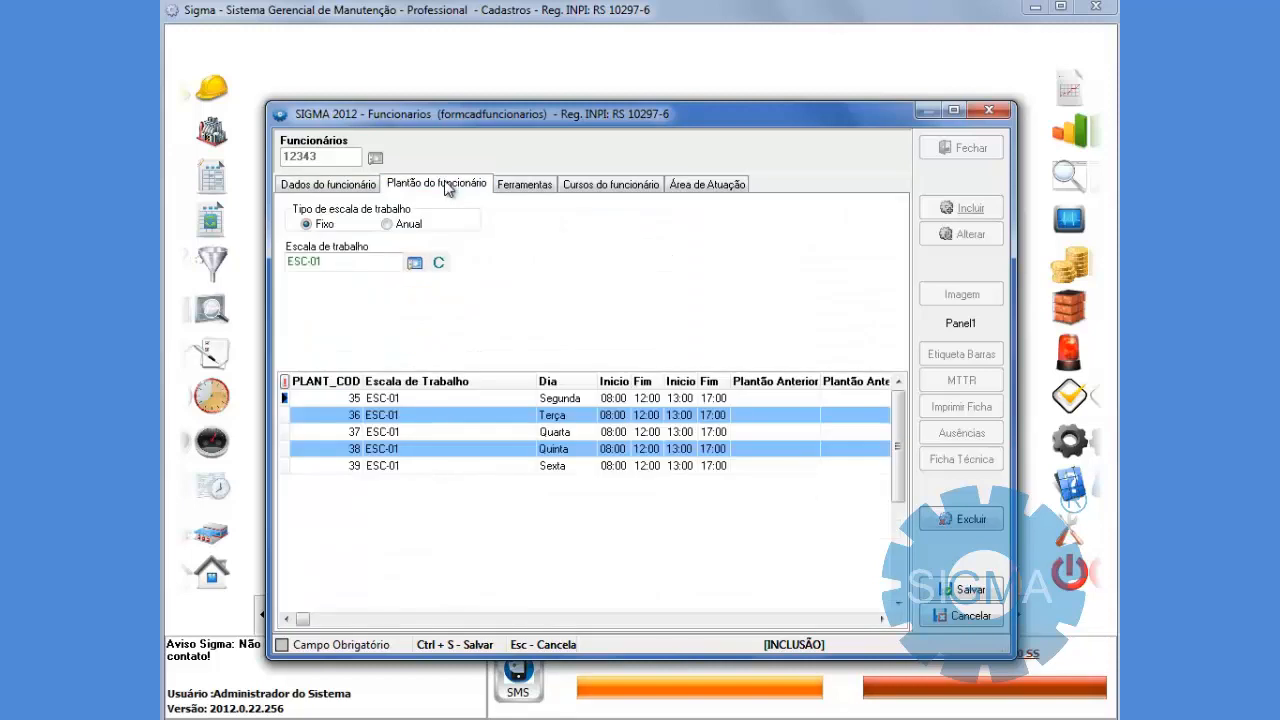
click(340, 192)
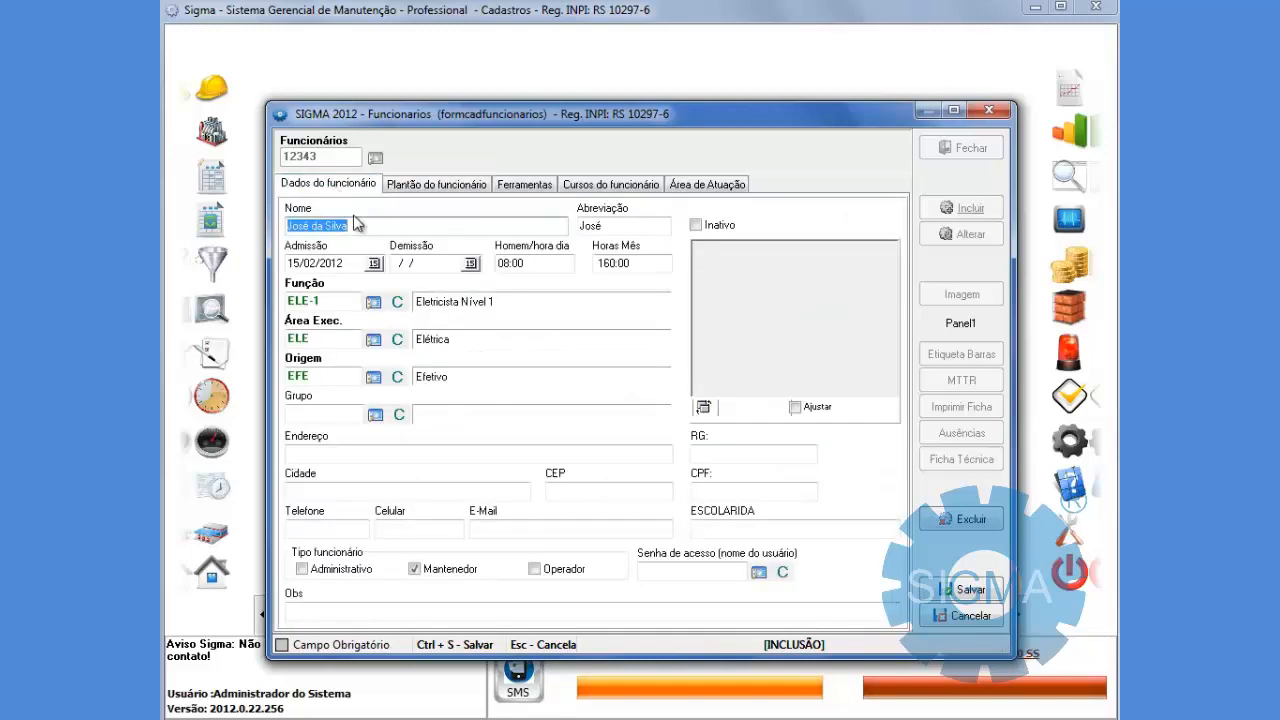
click(950, 594)
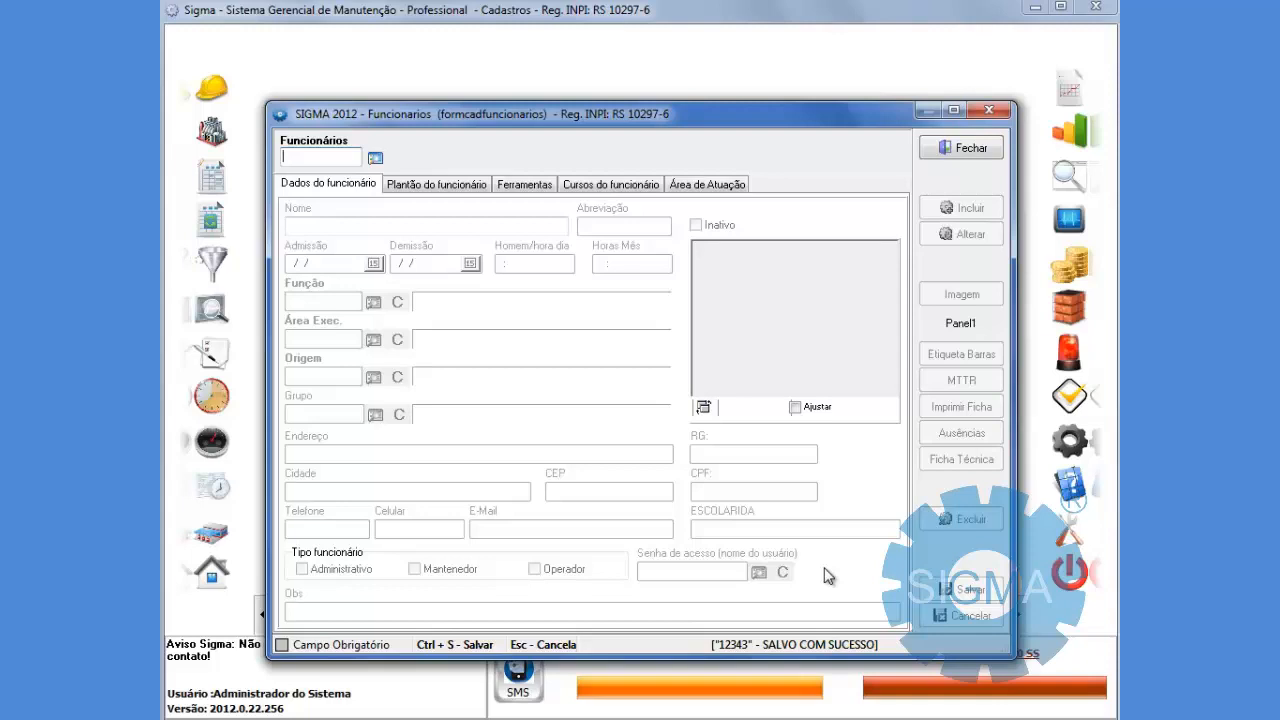
key(Escape)
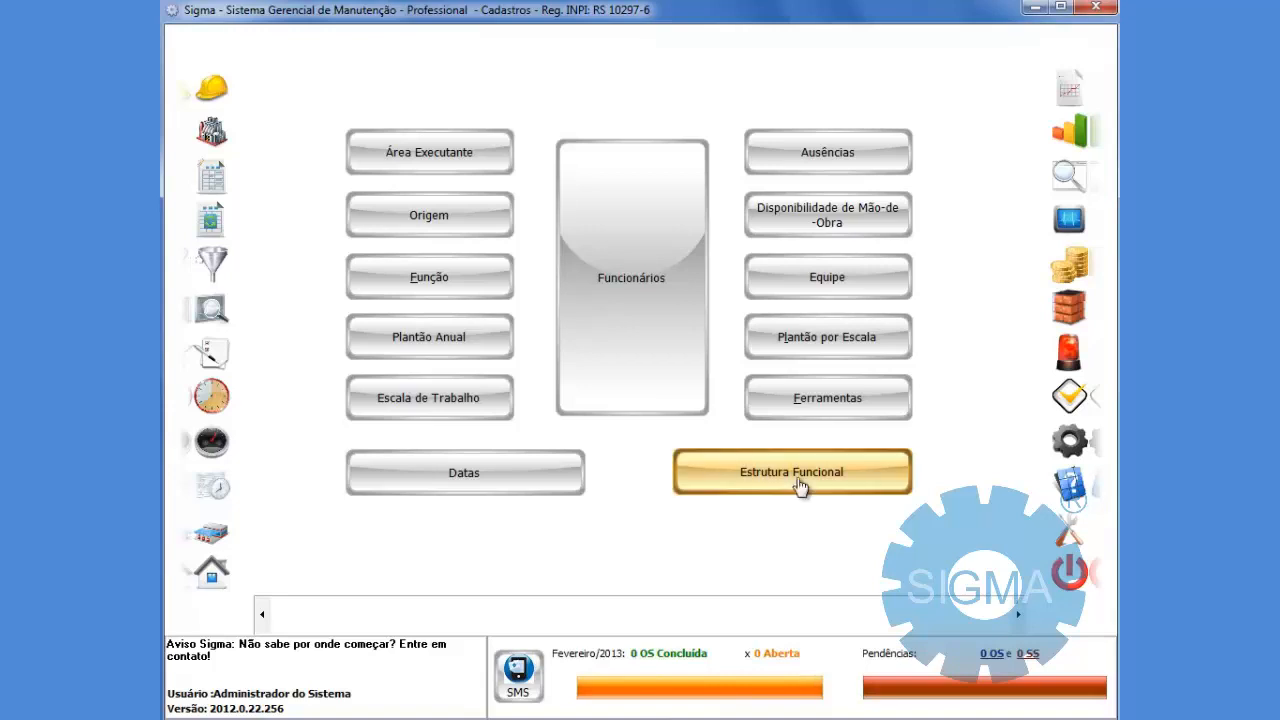
Open the labour availability query and choose ELE (Elétrica) as the executing area.
click(832, 210)
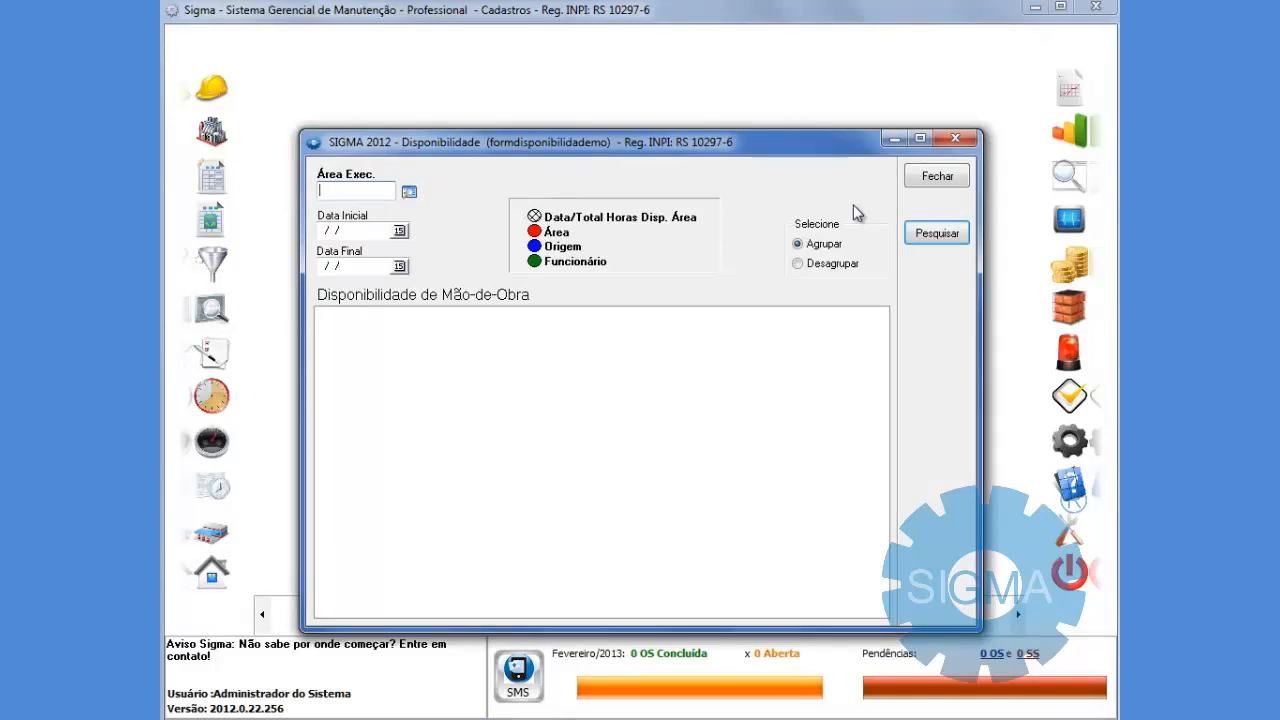
key(F2)
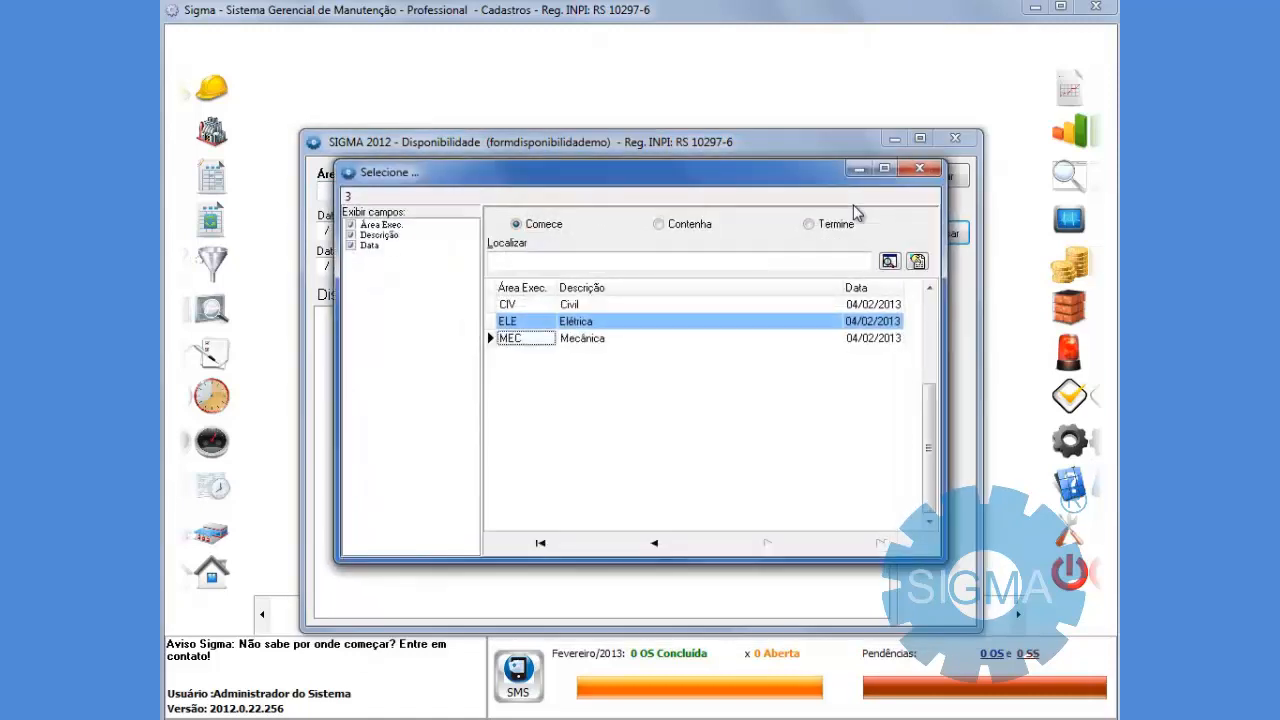
key(Up)
key(Return)
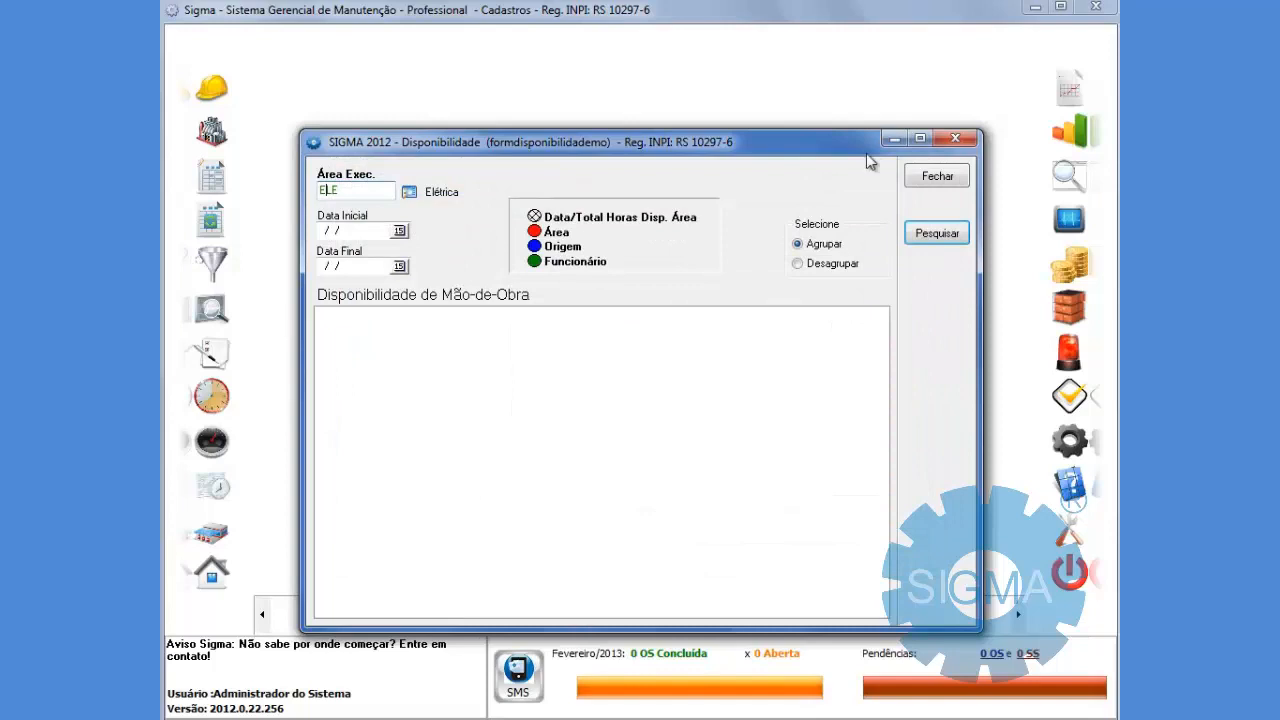
Set the availability period from 01/02/2013 to 06/02/2013 and run the search.
click(398, 231)
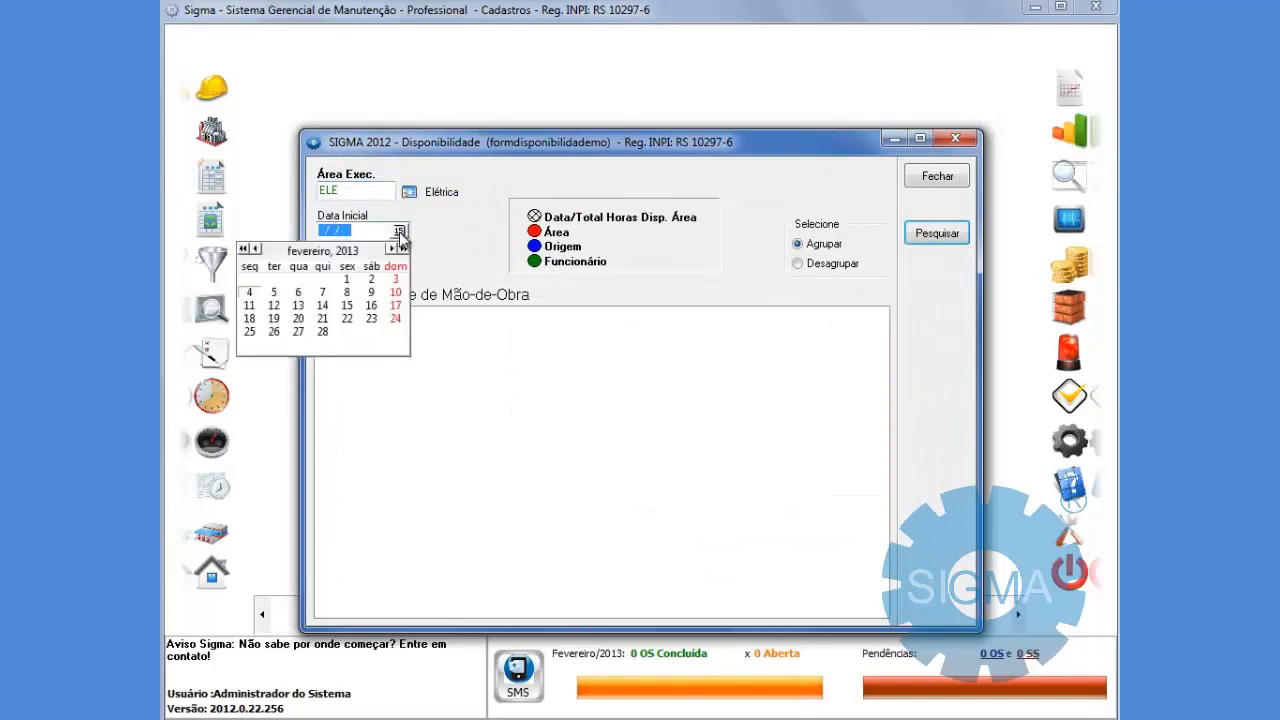
click(348, 319)
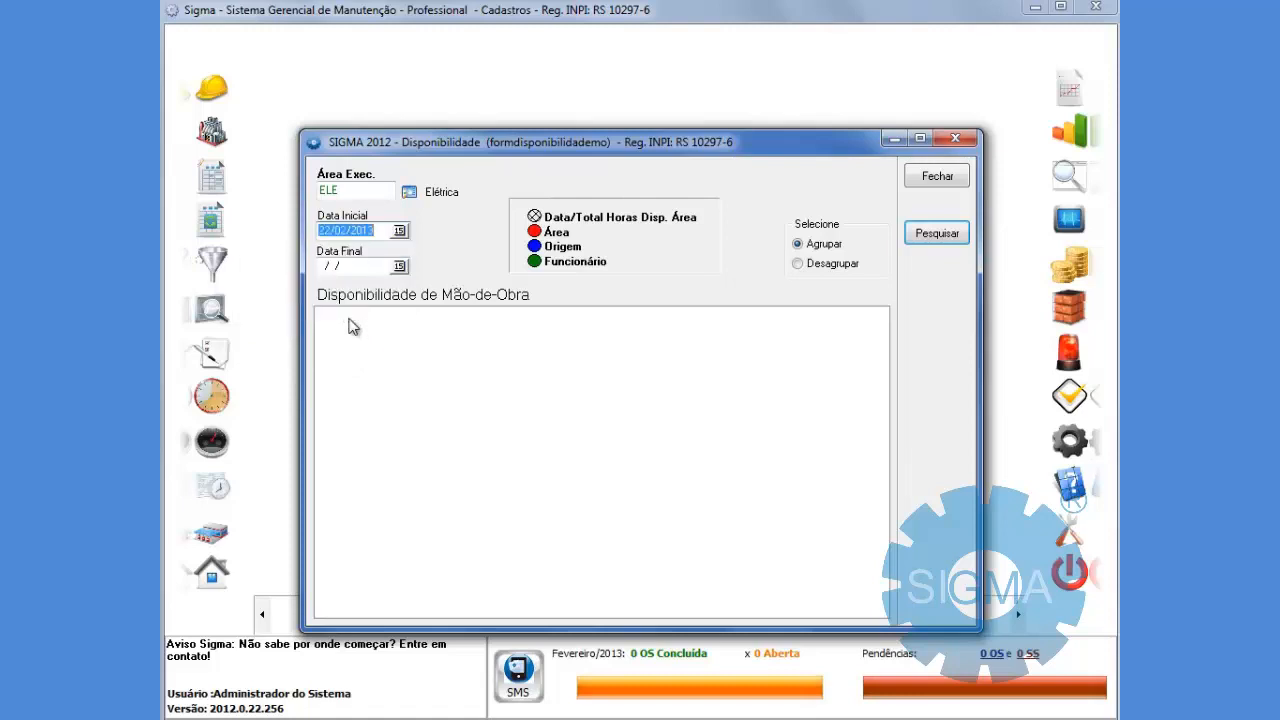
click(398, 231)
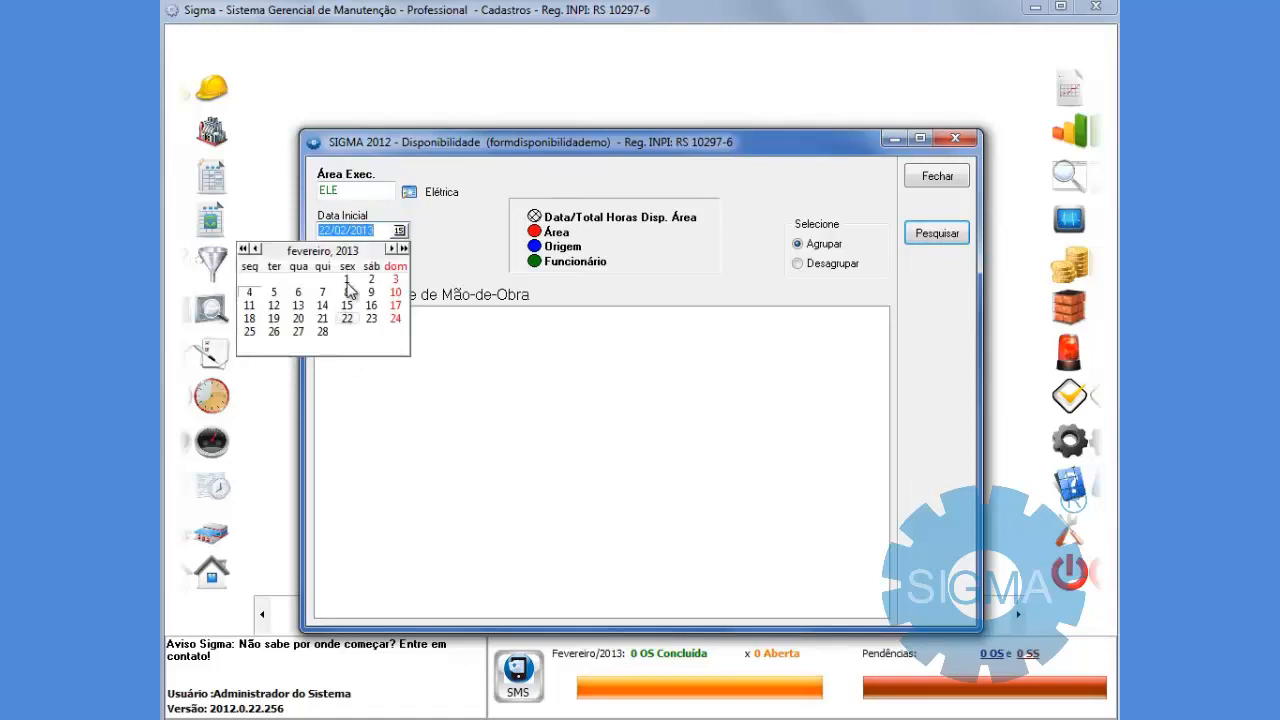
click(347, 280)
click(399, 266)
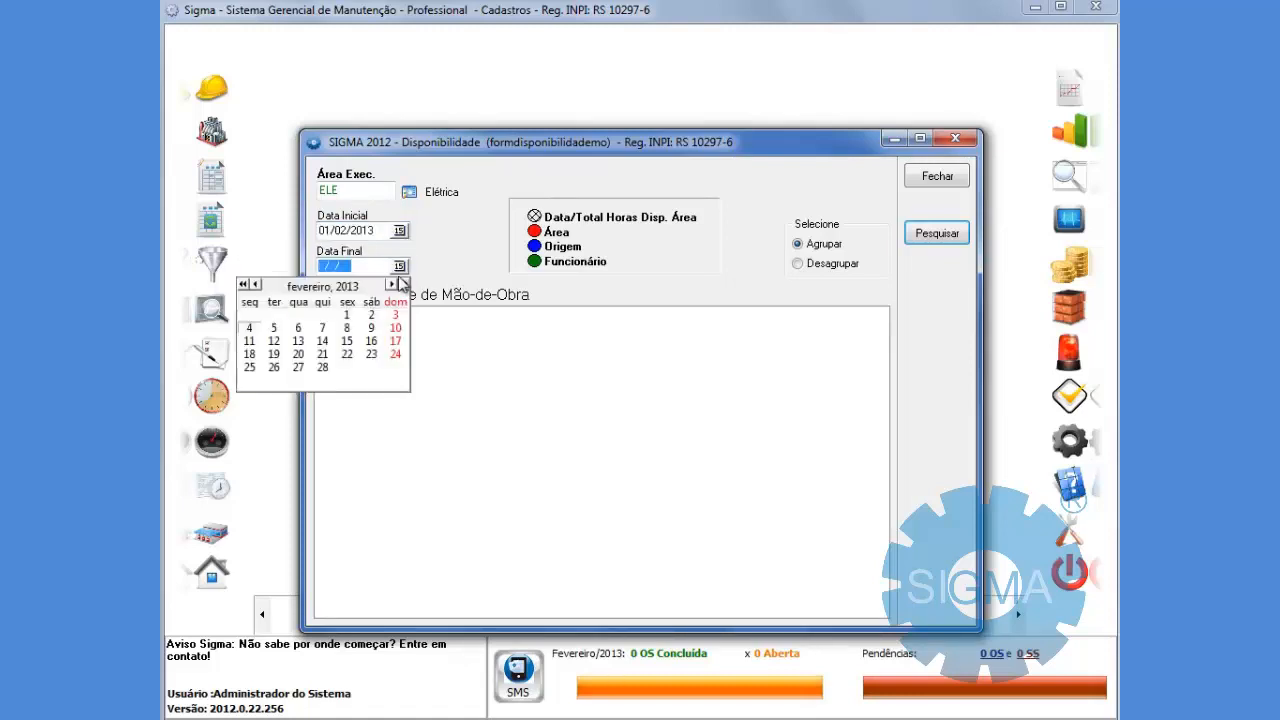
click(298, 329)
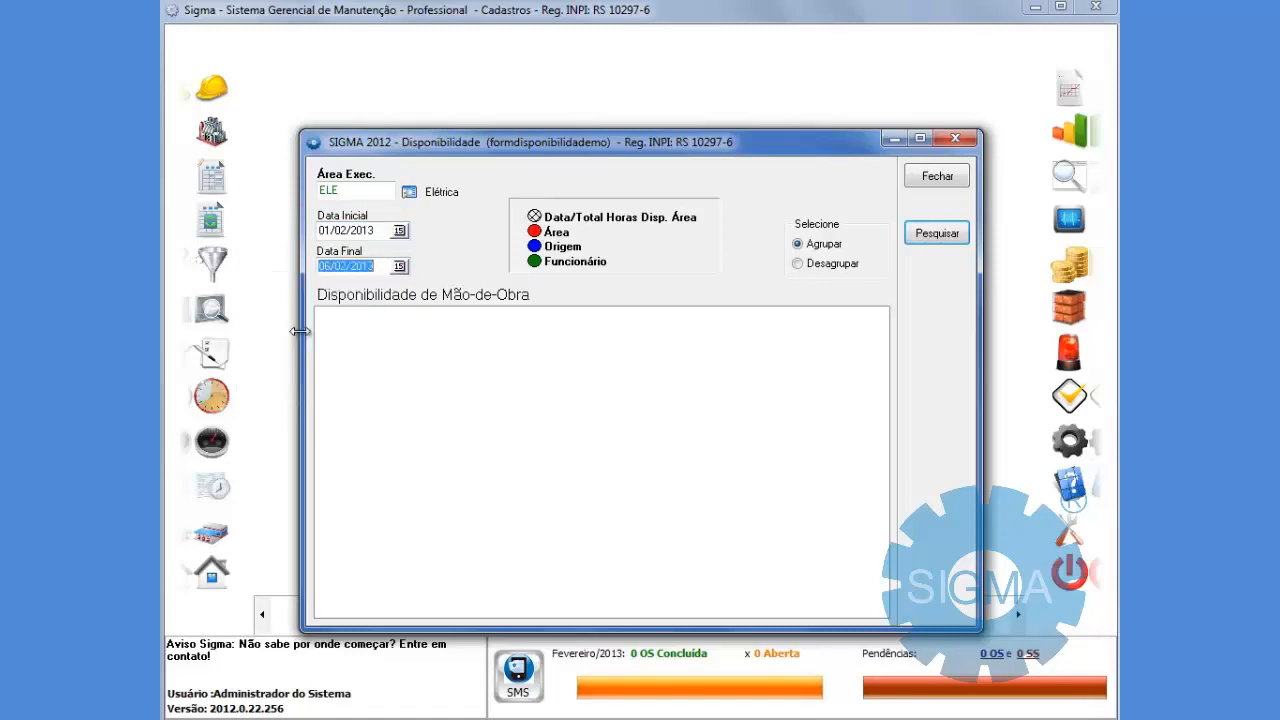
click(923, 236)
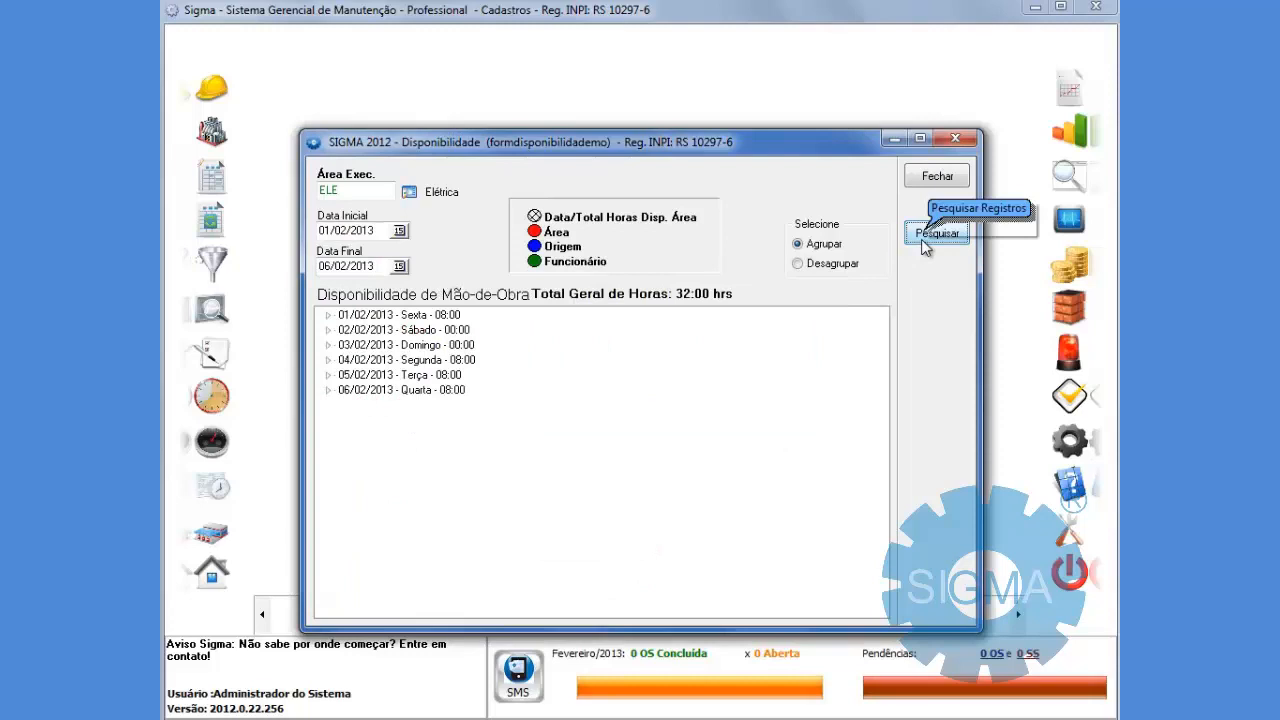
Expand the availability for 01/02/2013 and 04/02/2013 down to the employee level to examine the hours, and close the query.
double_click(411, 318)
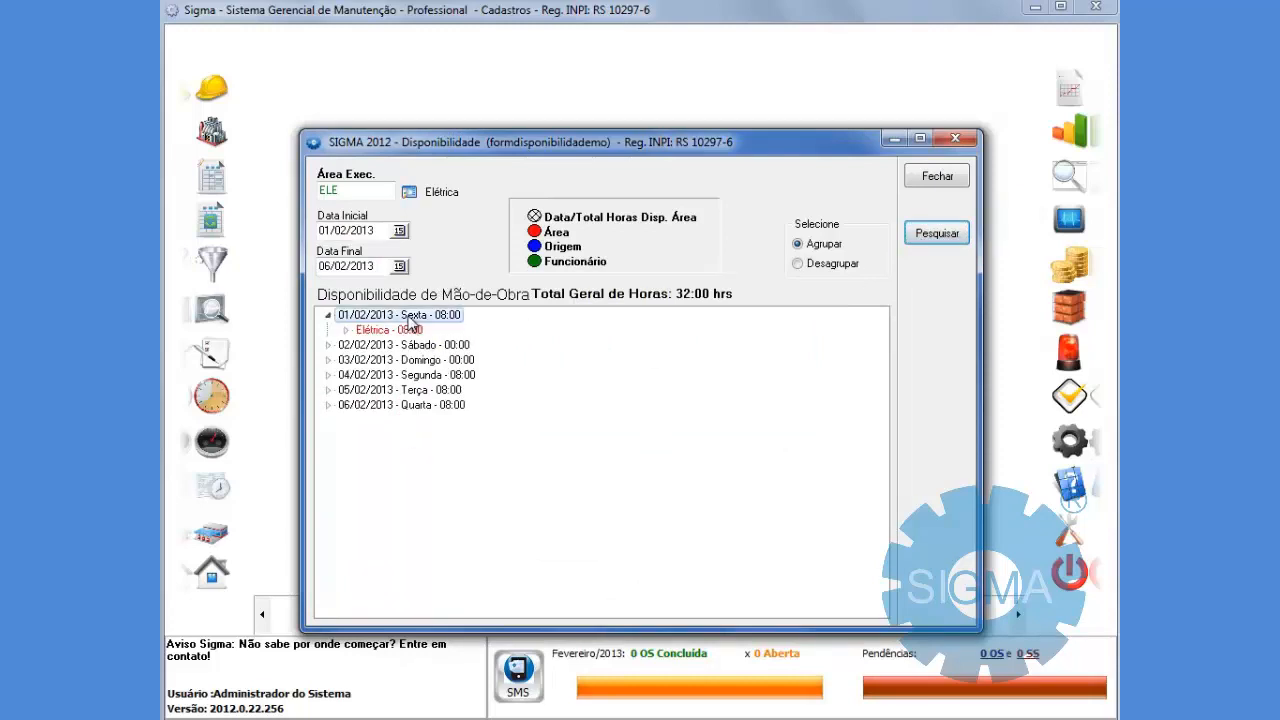
double_click(405, 331)
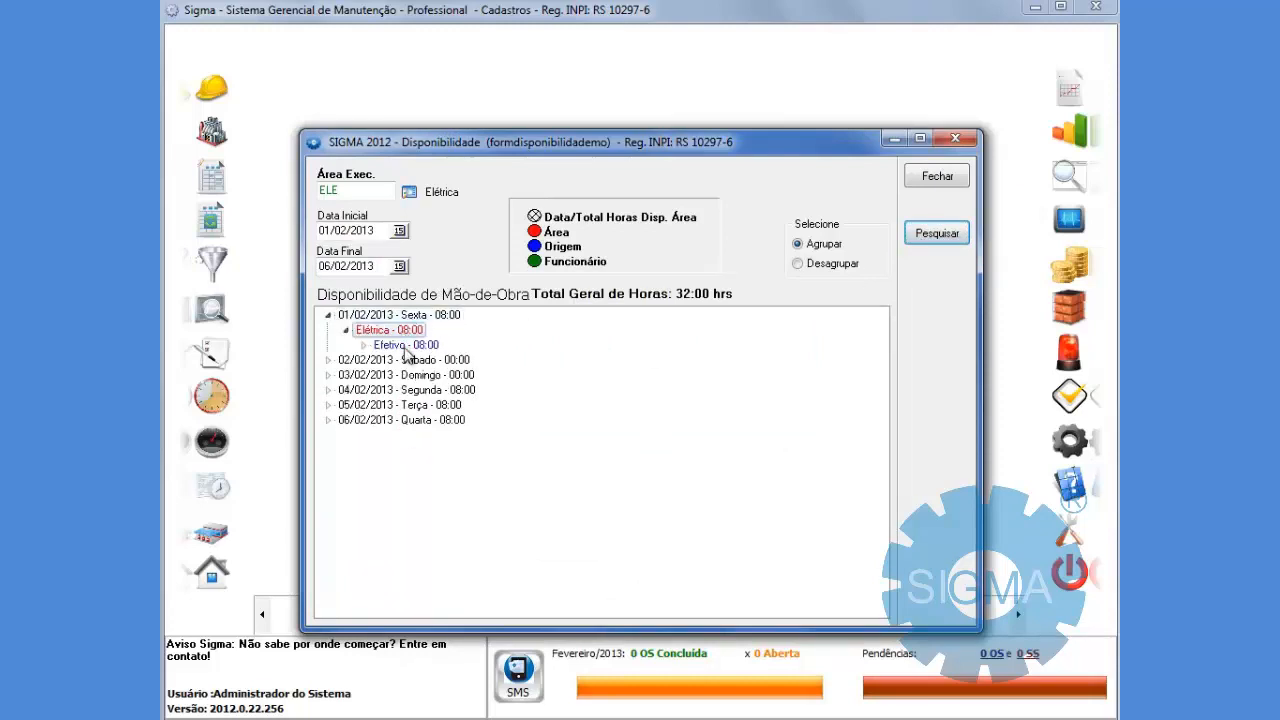
double_click(406, 346)
click(430, 362)
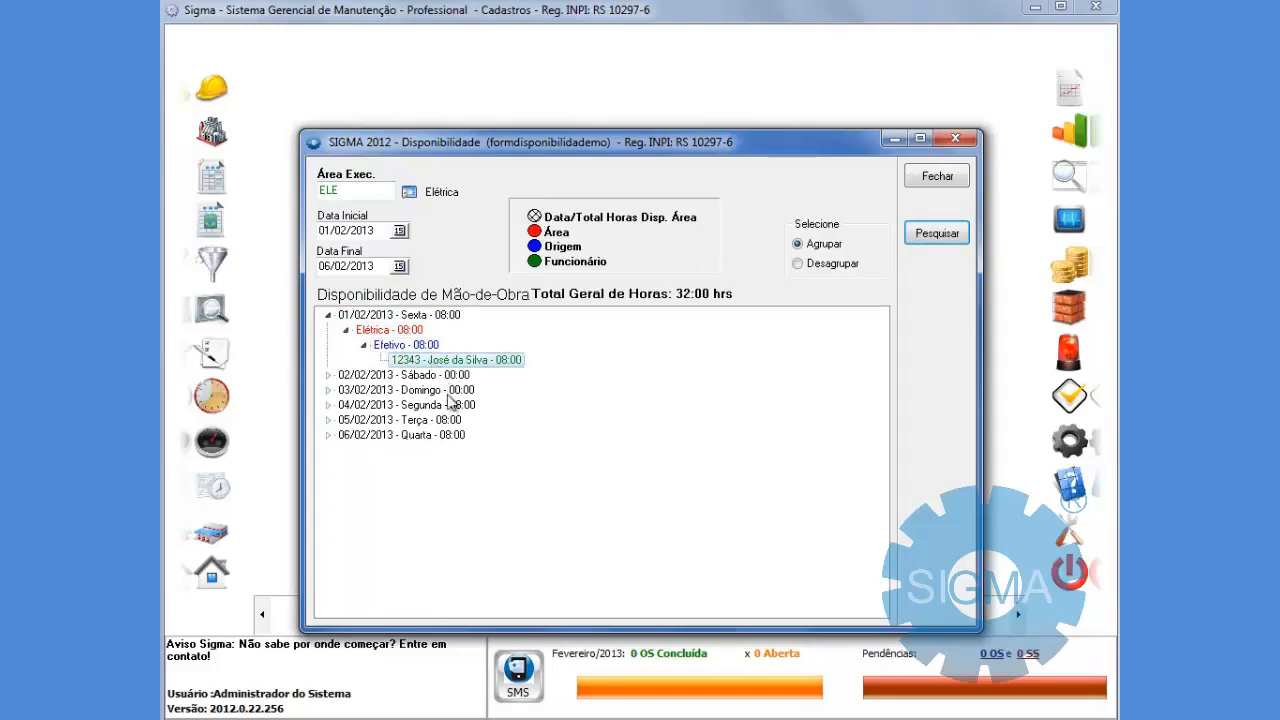
double_click(452, 405)
double_click(410, 421)
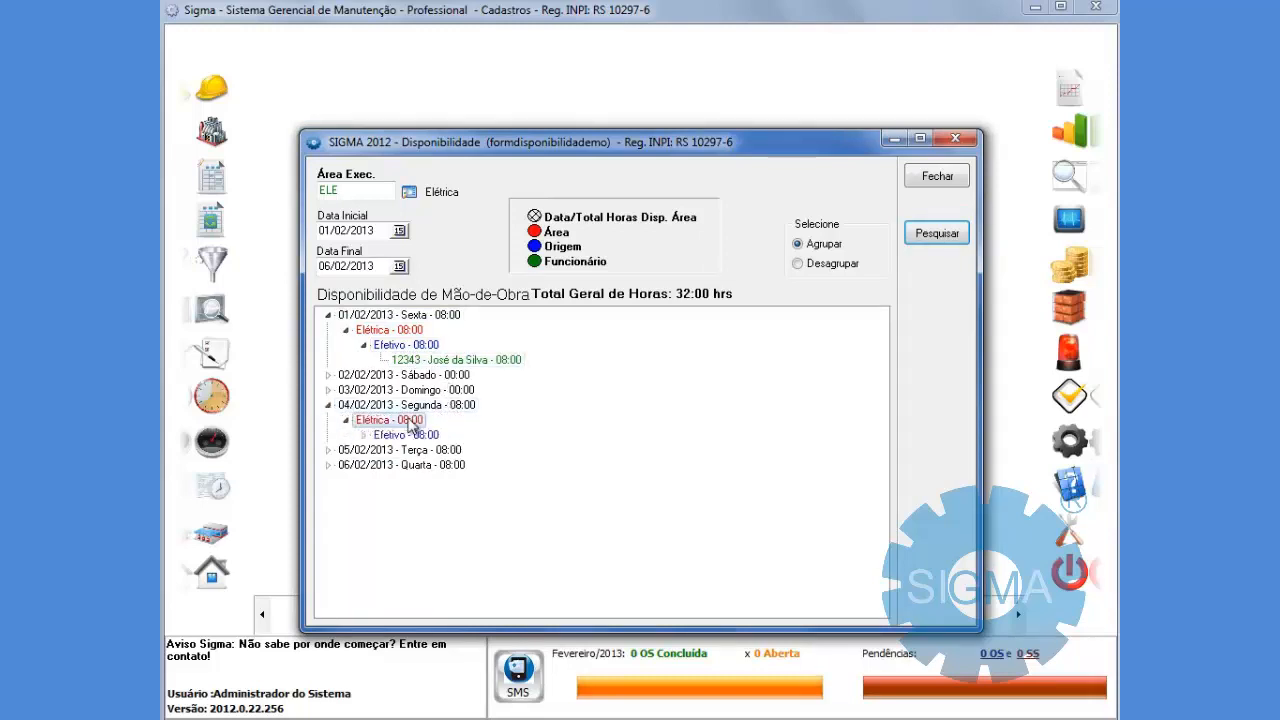
double_click(412, 436)
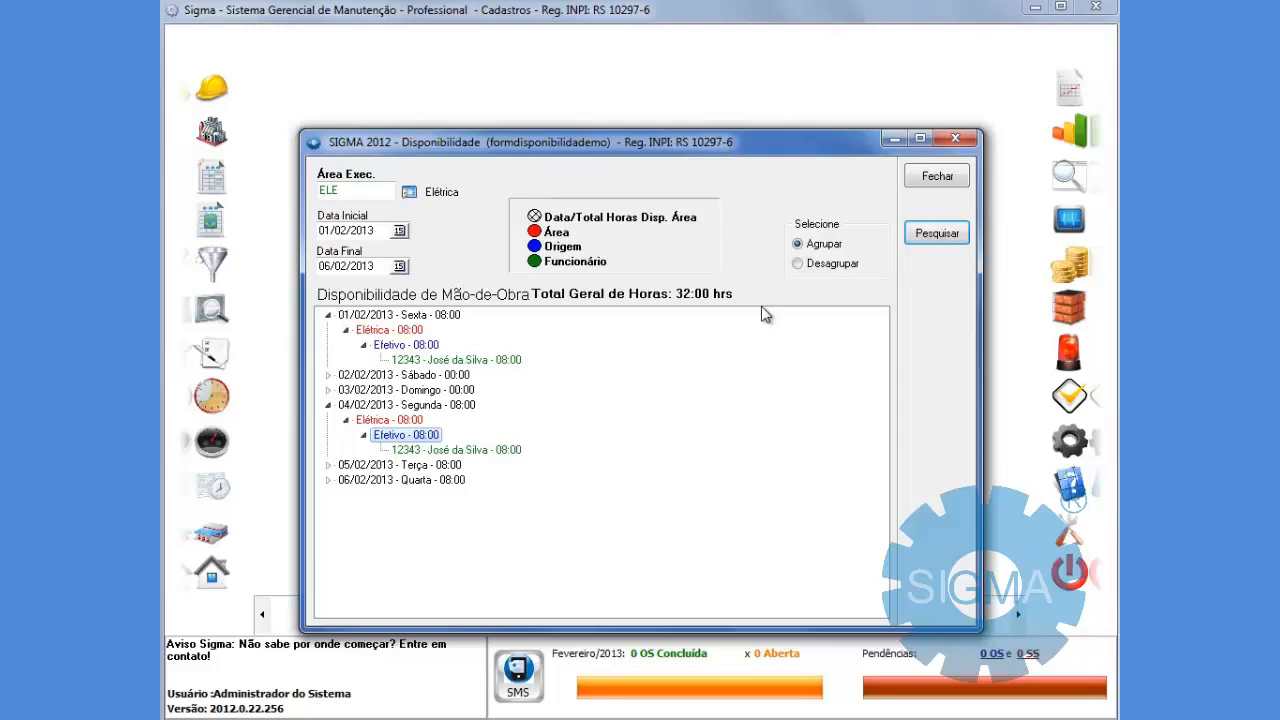
click(937, 176)
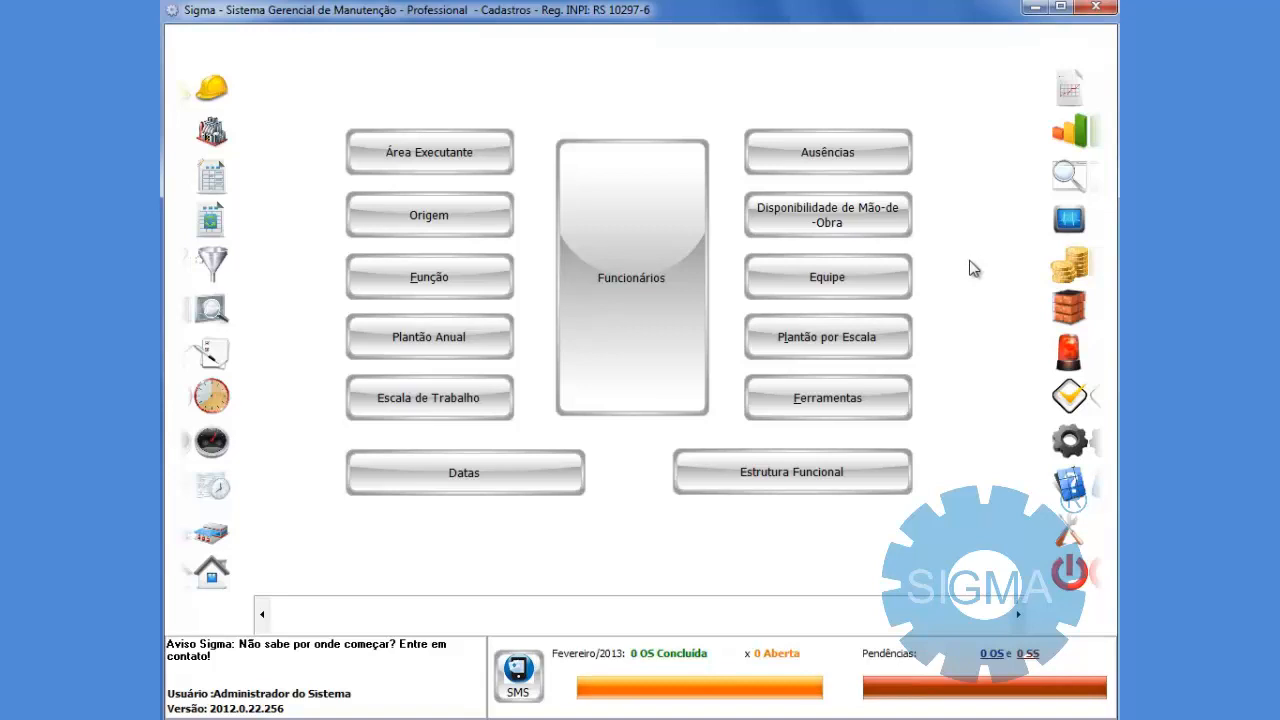
Open the absences form and load the registered employee's absence records.
click(889, 172)
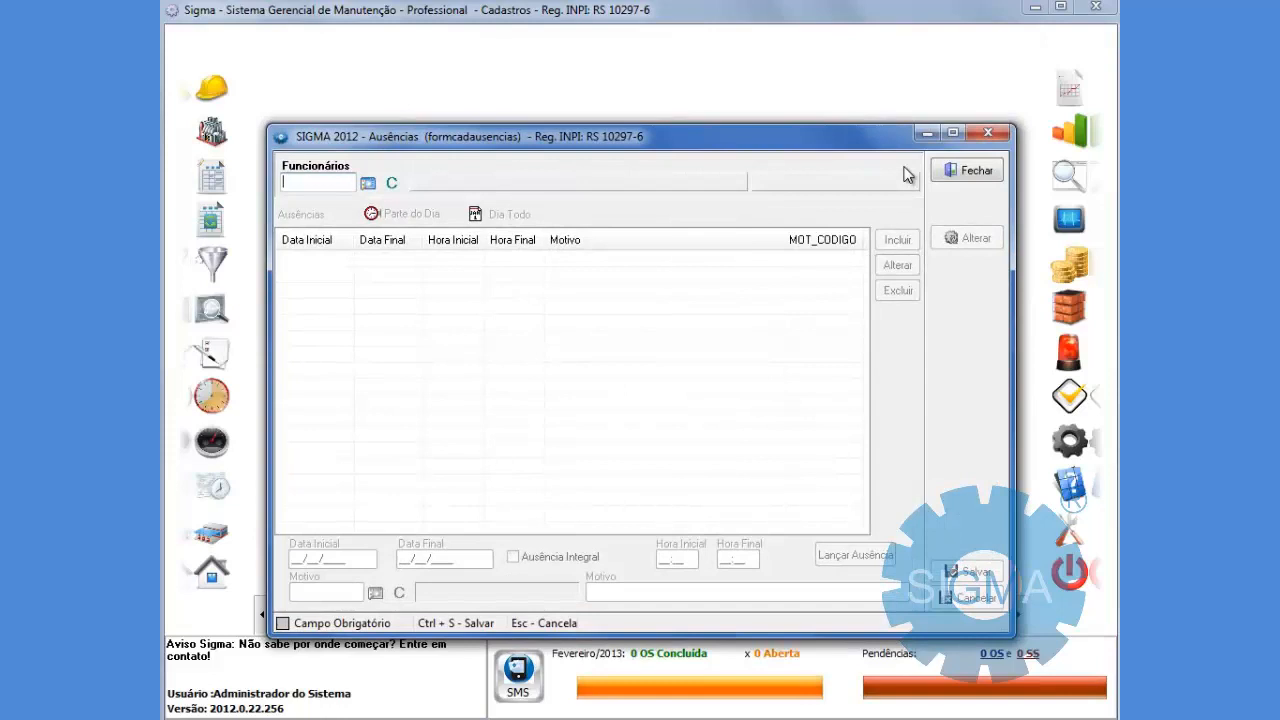
key(Return)
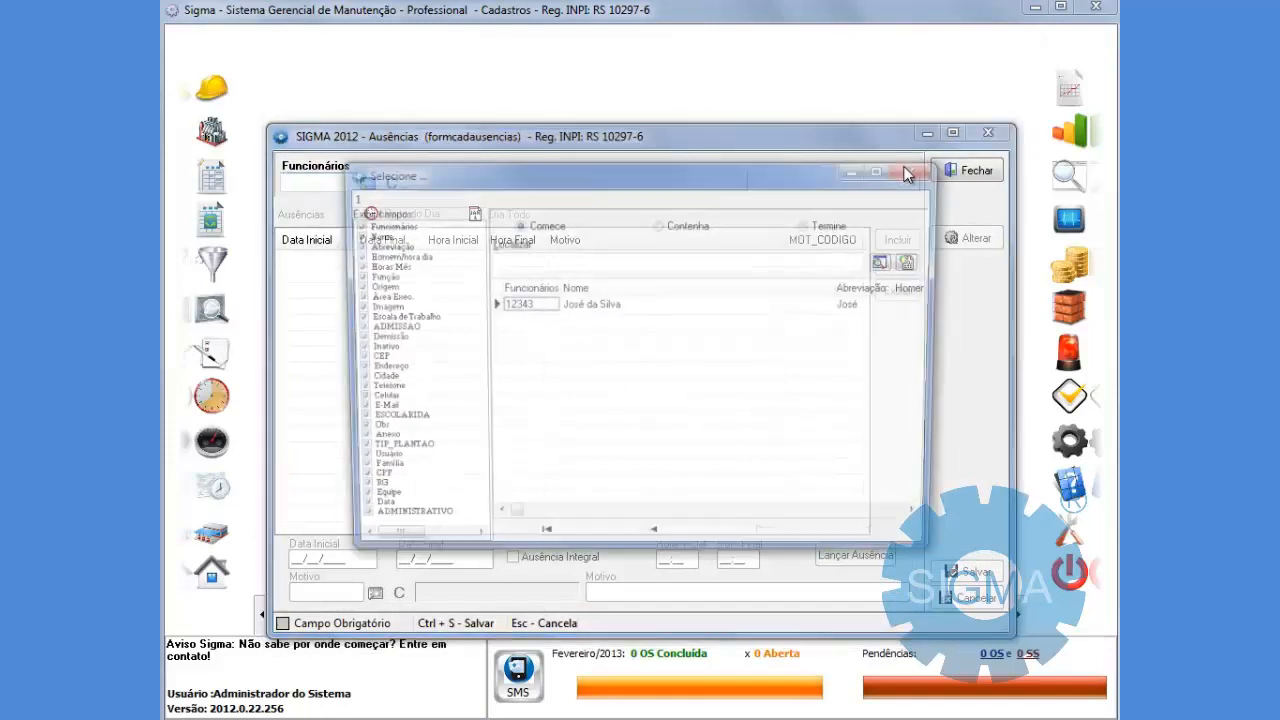
key(Return)
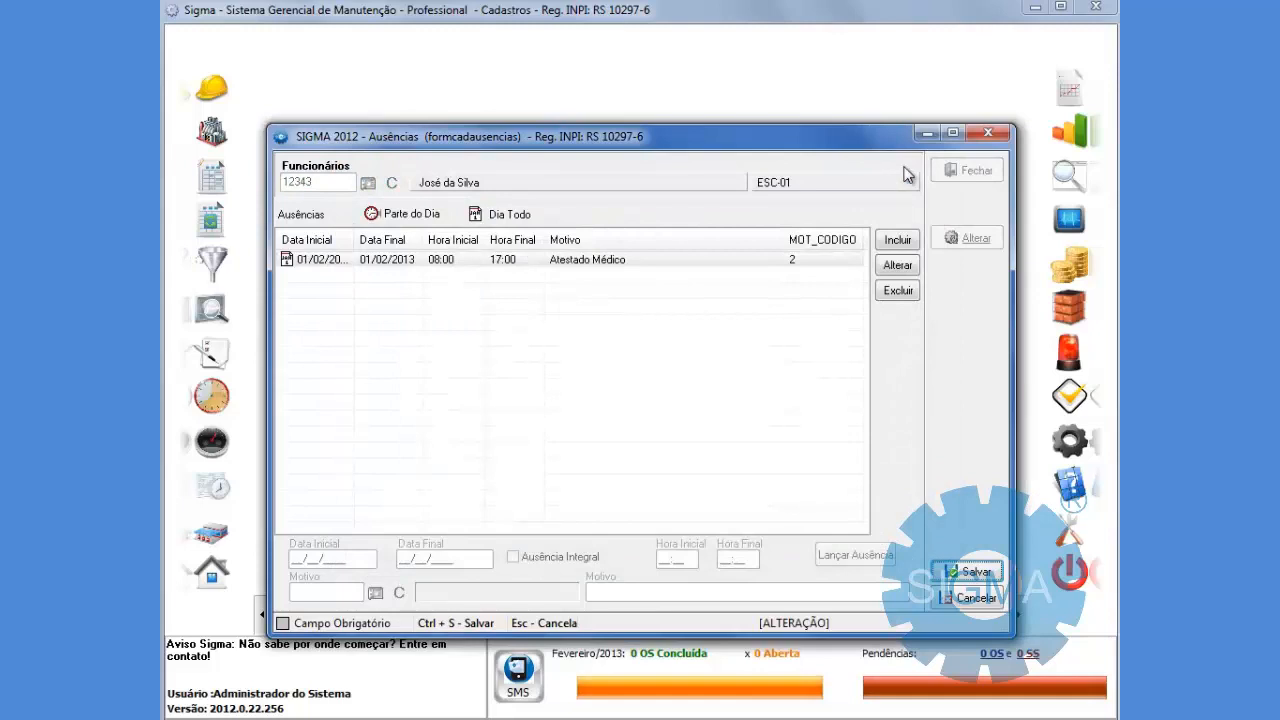
Start a new absence for the employee with initial and final dates of 30/01/2013.
click(756, 262)
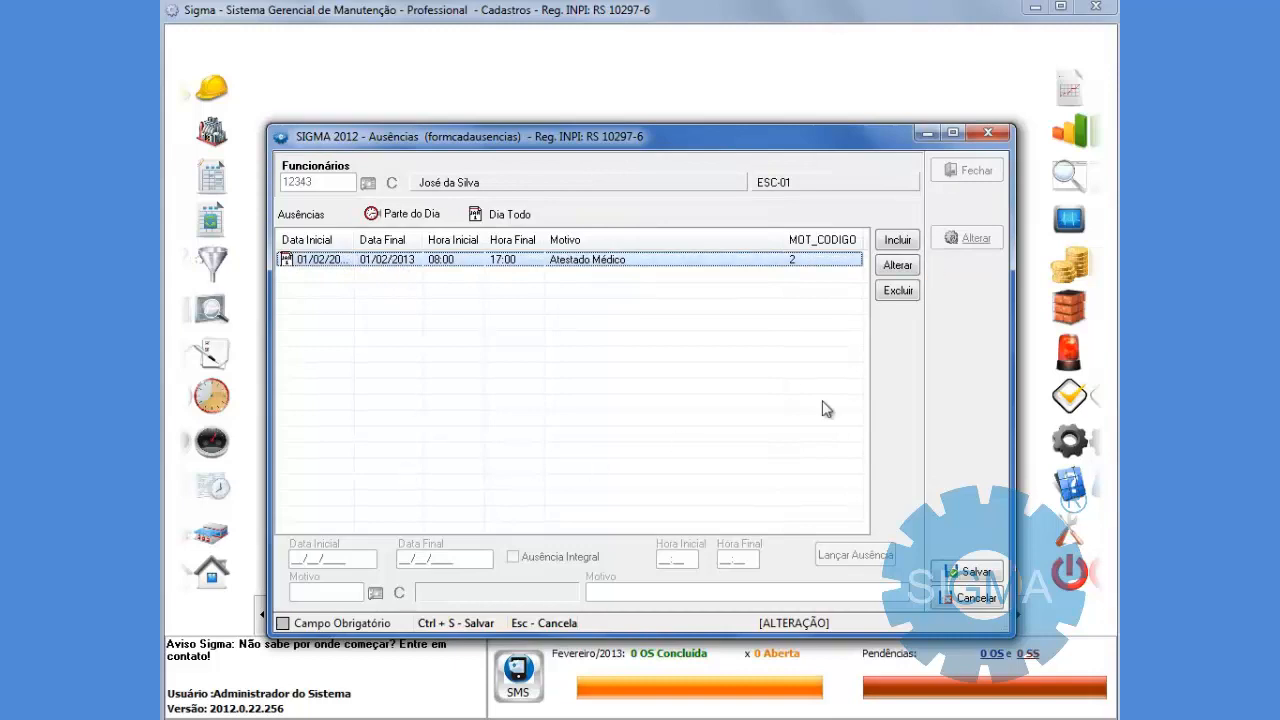
click(899, 243)
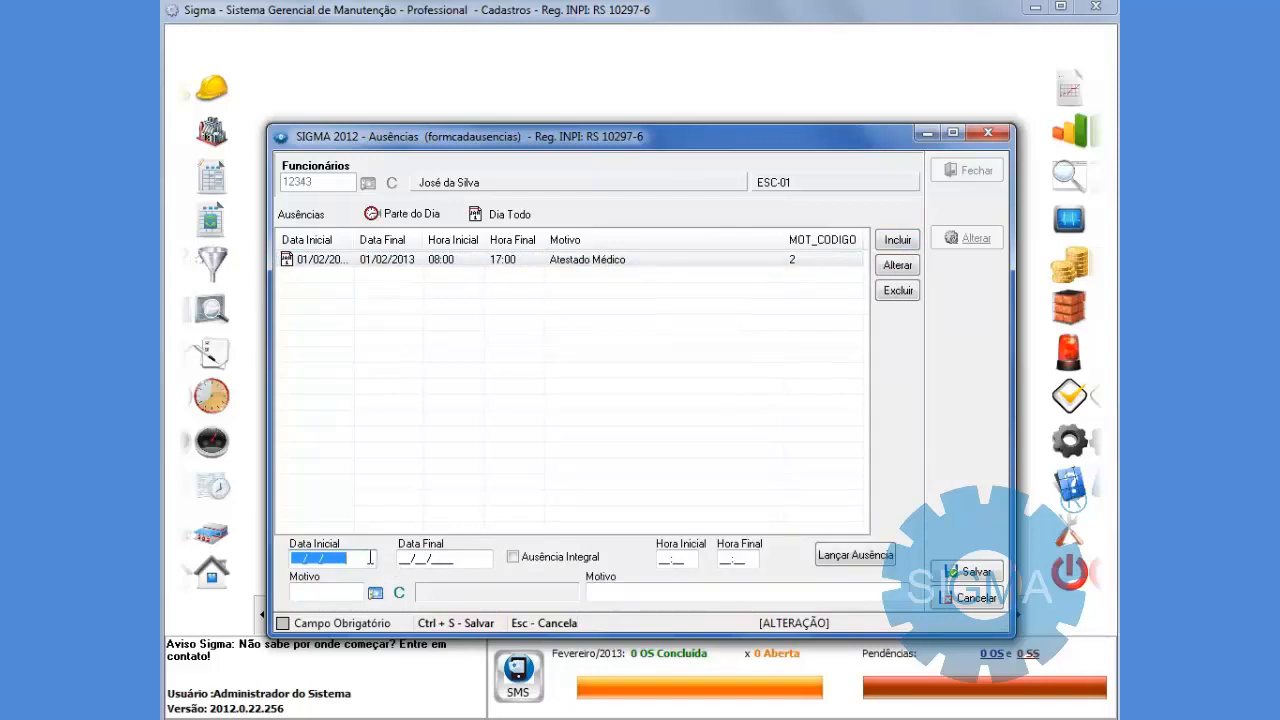
text(30/01/2013)
key(Tab)
text(30/01/)
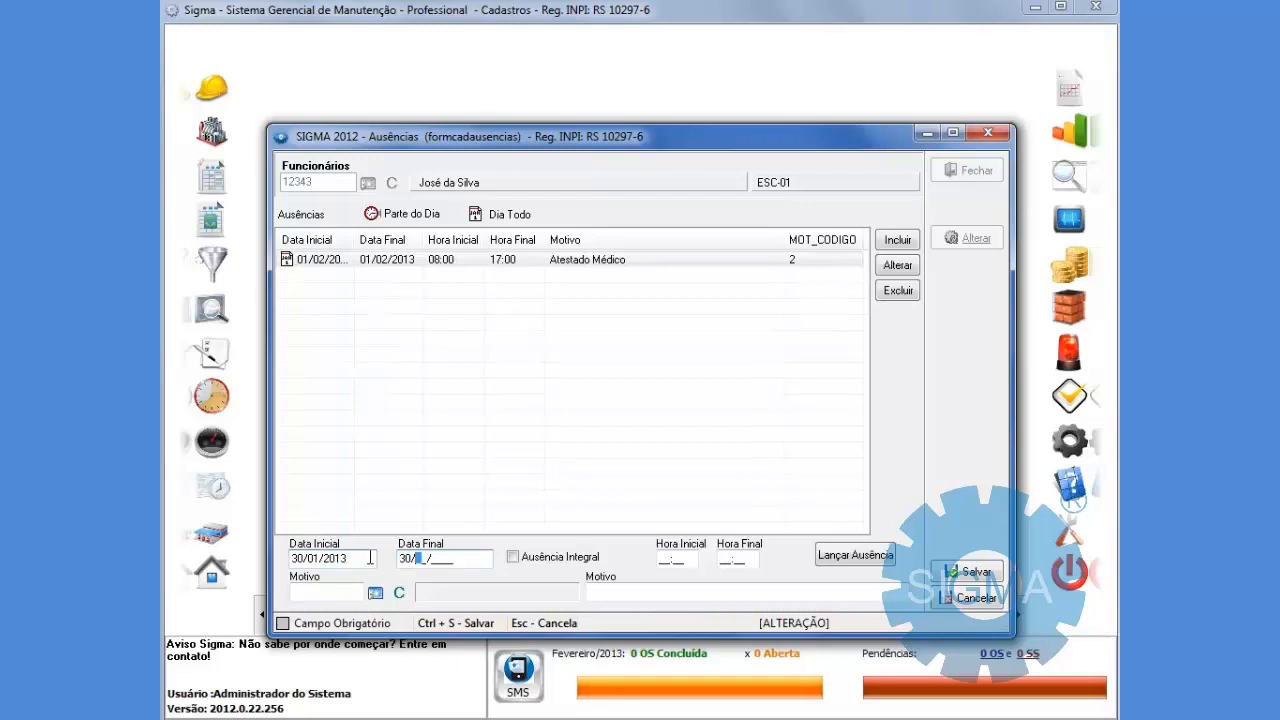
text(2013)
key(Tab)
key(Tab)
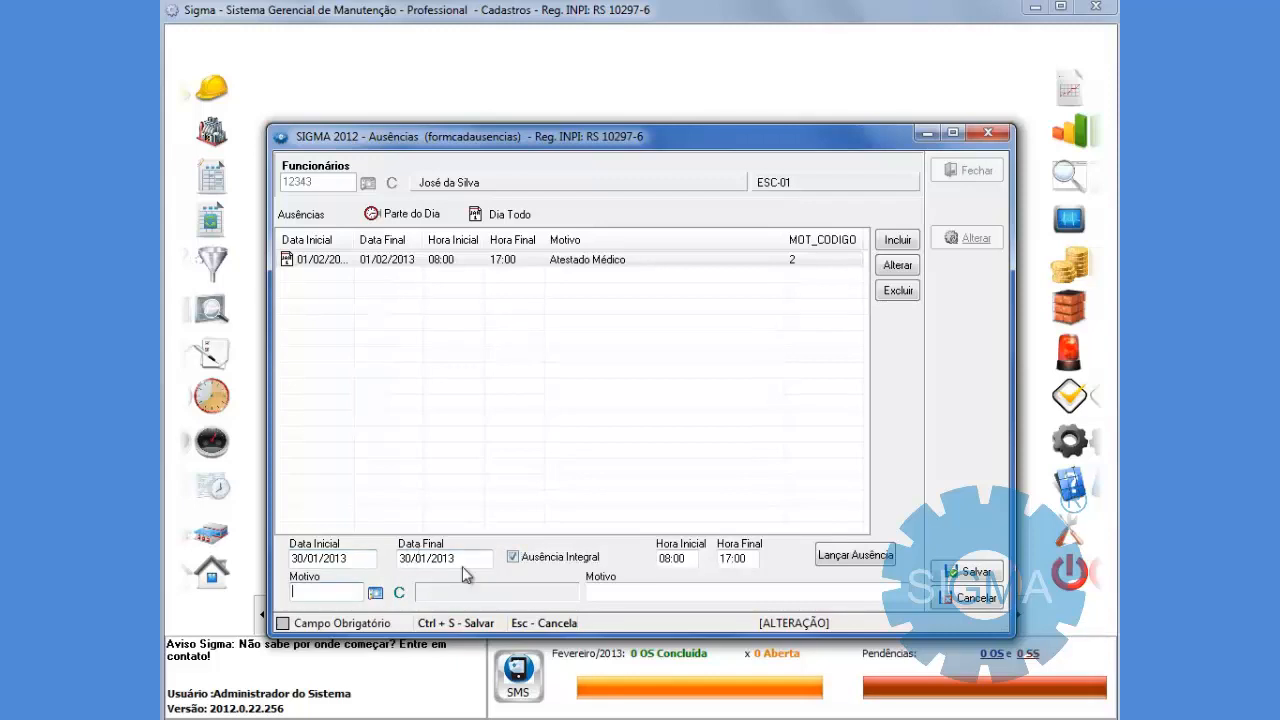
Enter the absence as full-day with reason 2 (Atestado Médico), widen the initial date column, and cancel the unsaved changes.
click(514, 558)
click(373, 598)
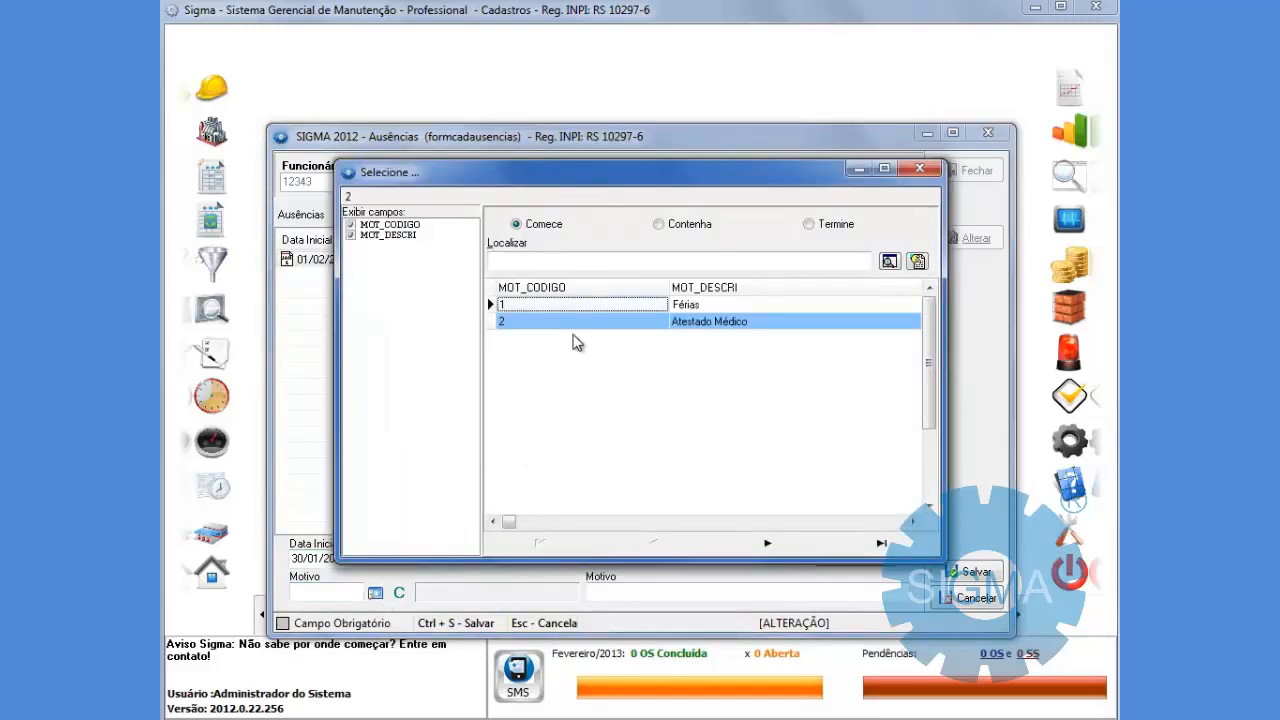
key(Return)
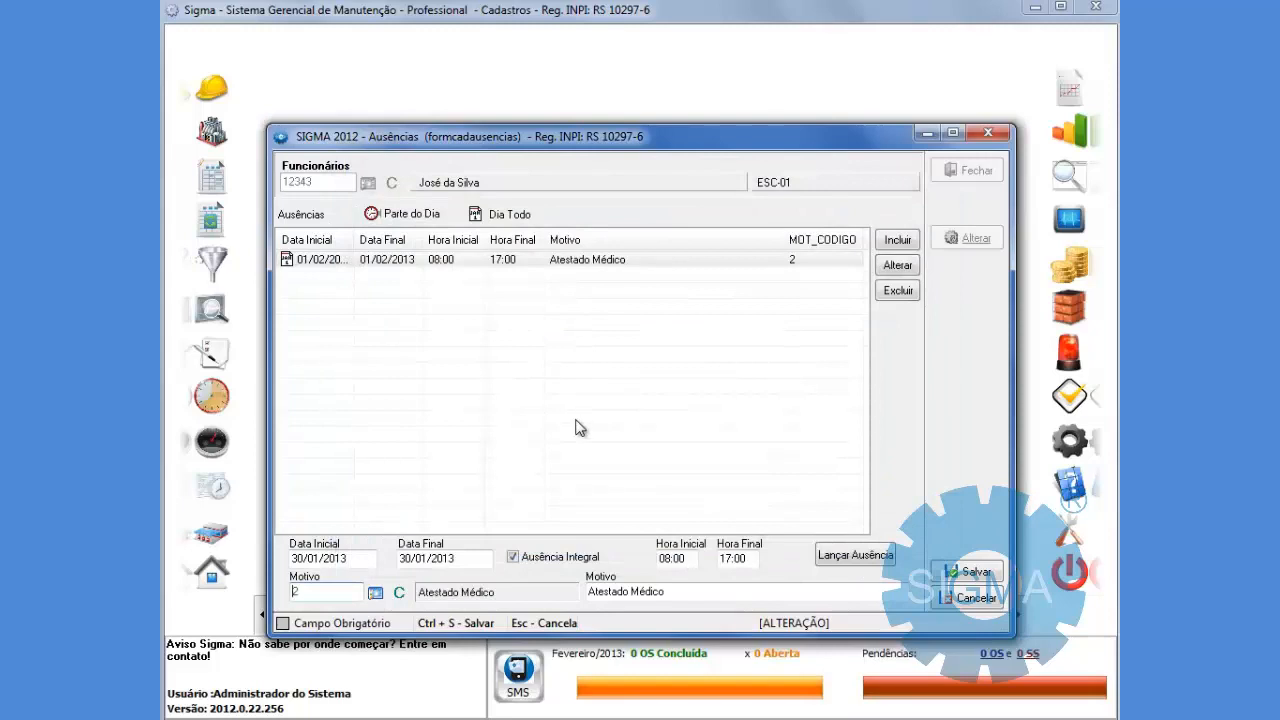
click(864, 555)
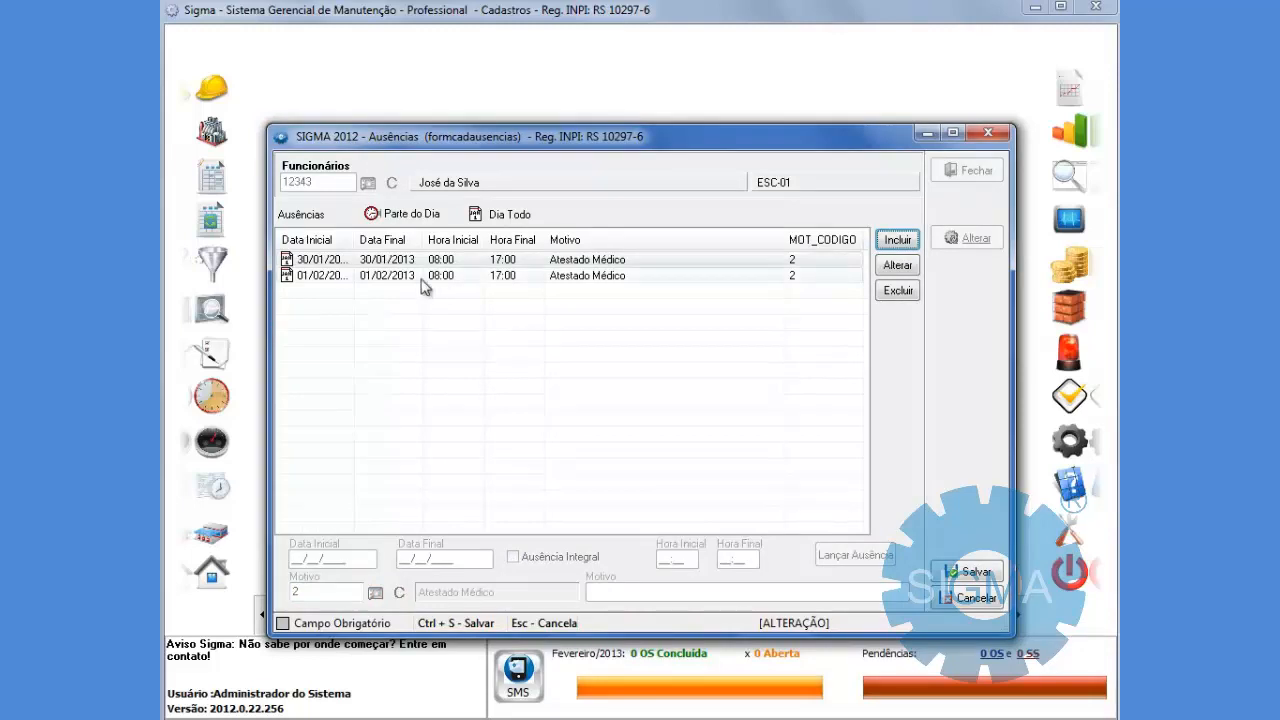
drag(353, 240, 368, 240)
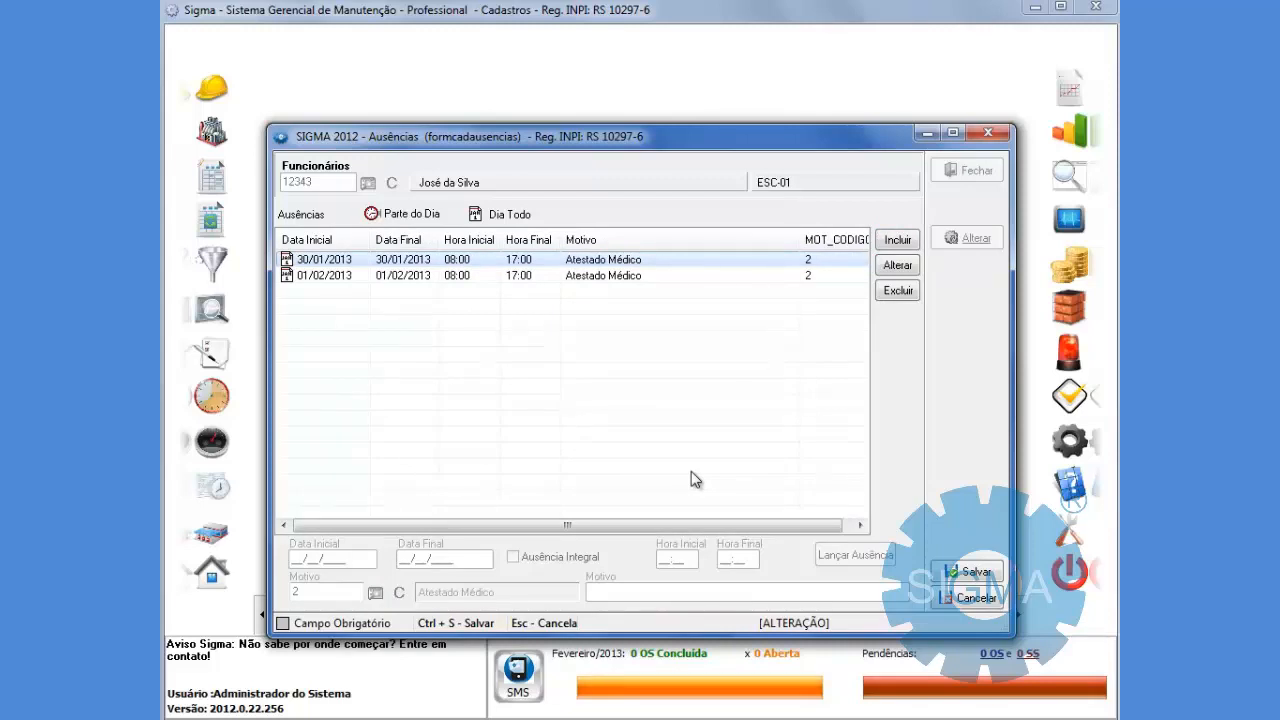
key(Escape)
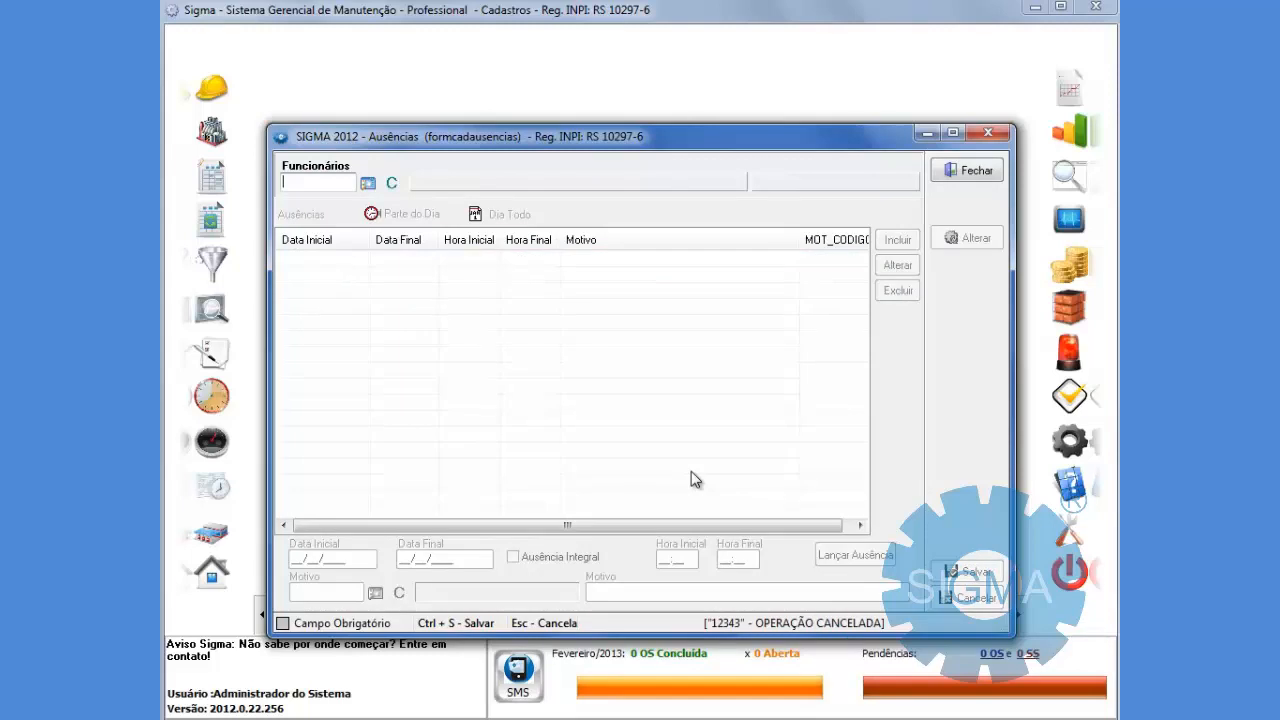
Reload the employee's absence records and start a new absence with initial and final dates of 30/01/2013.
key(Return)
key(Return)
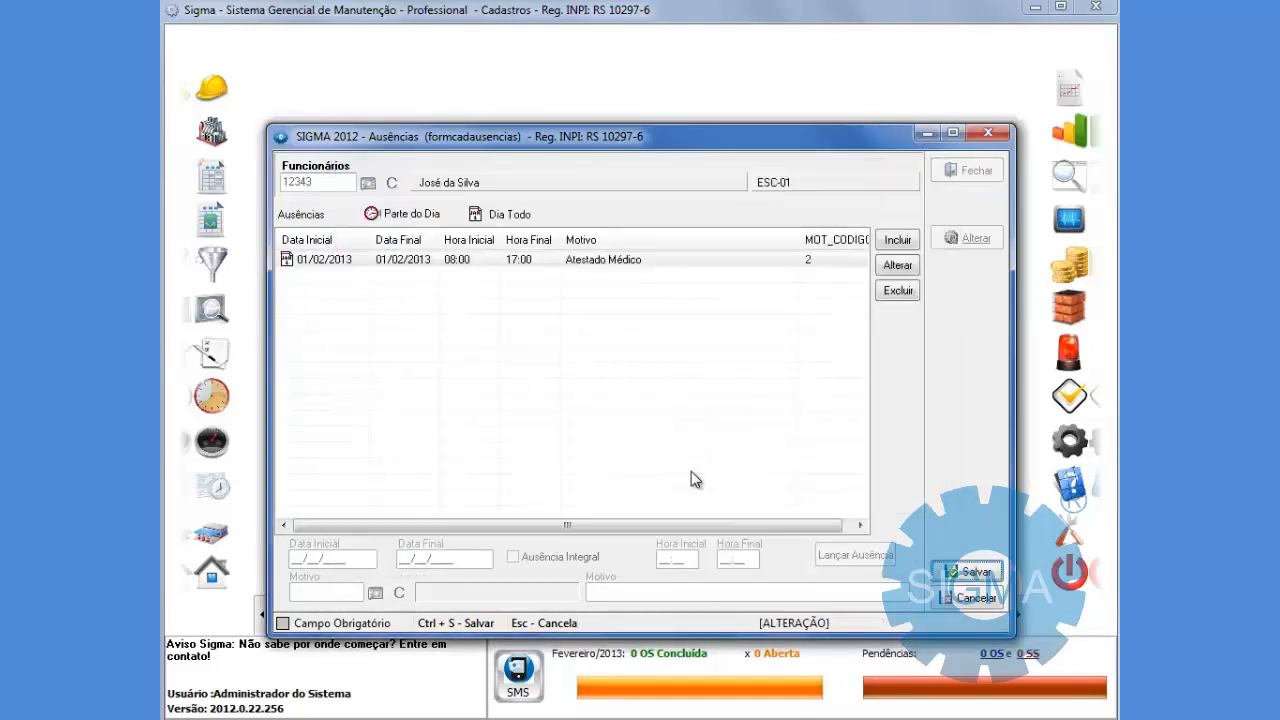
click(897, 240)
text(30012013)
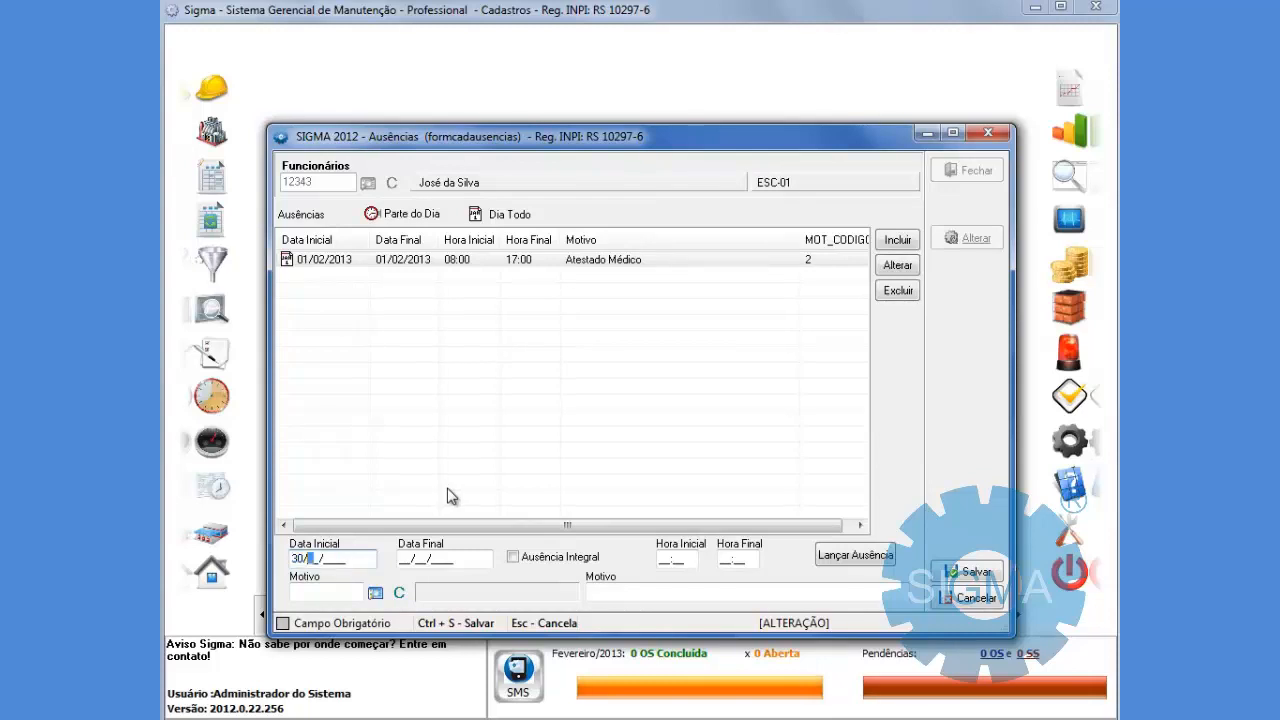
key(Tab)
text(30/01/2013)
key(Tab)
Mark the absence as full-day, choose reason 2 (Atestado Médico), add it to the list, and save the record.
key(space)
key(Tab)
key(Tab)
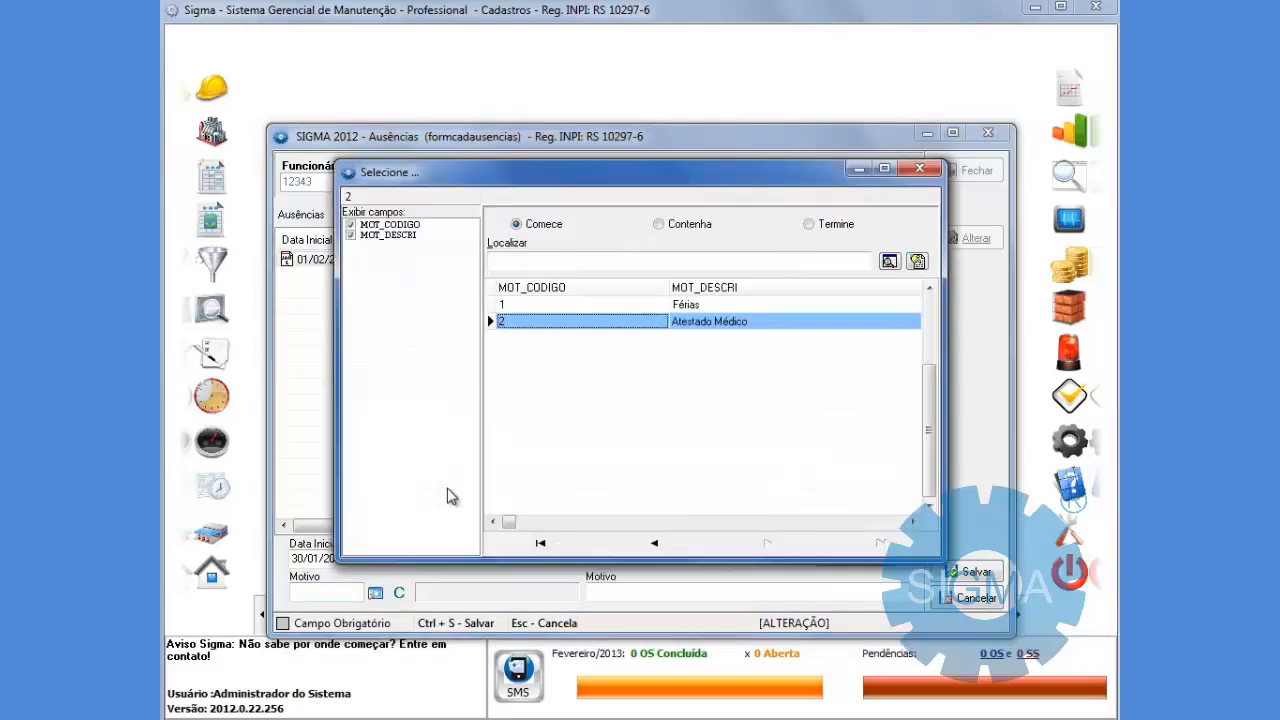
key(Return)
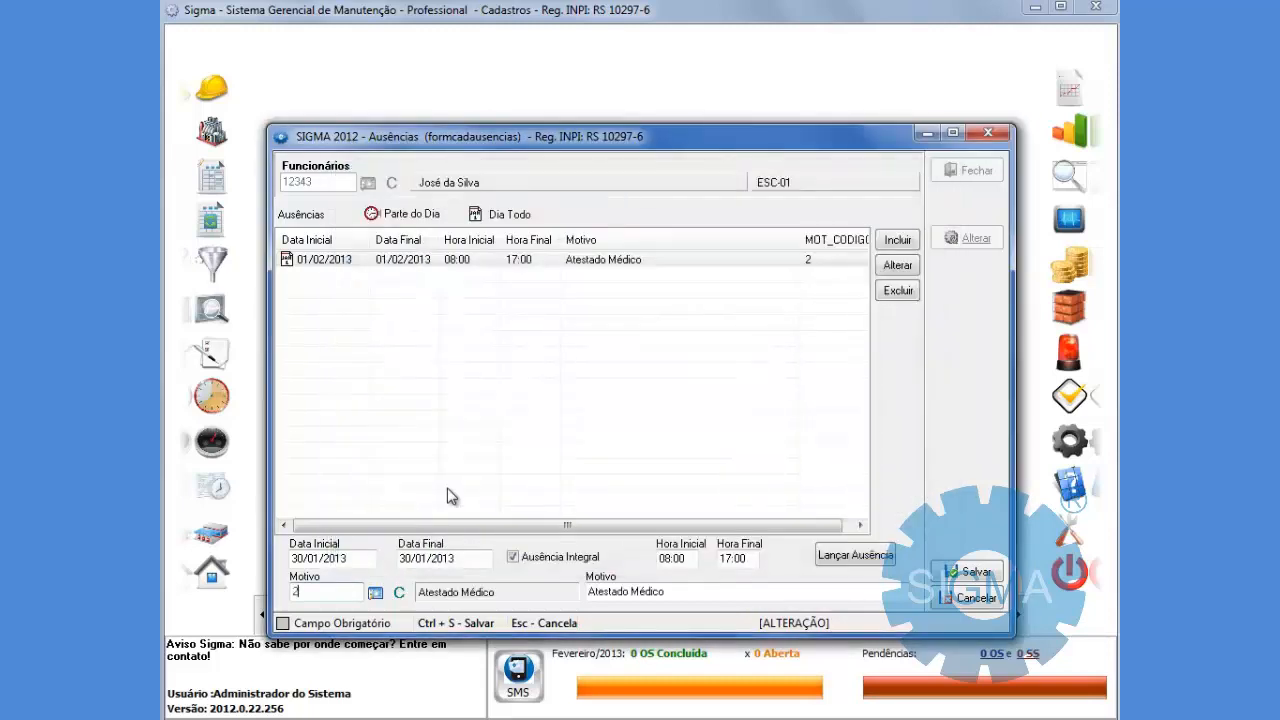
click(829, 557)
click(962, 571)
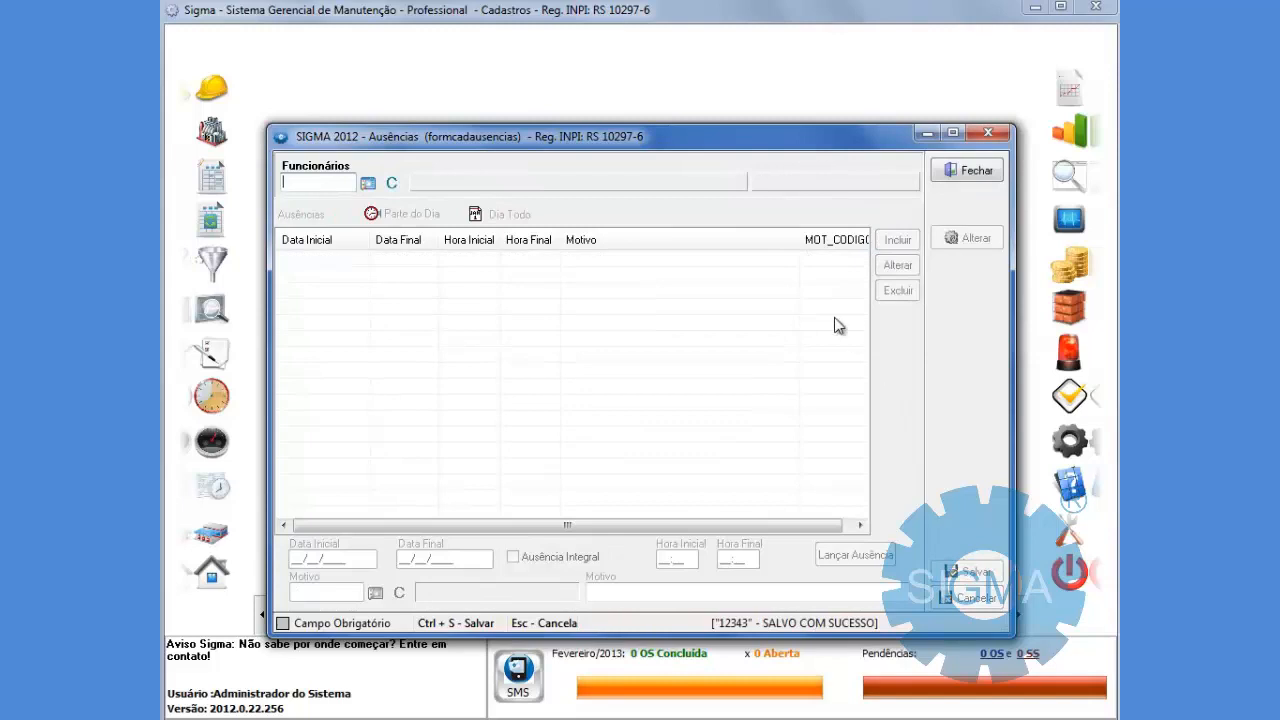
Reload the employee's absence records to check the saved entries, and close the absences form.
key(Escape)
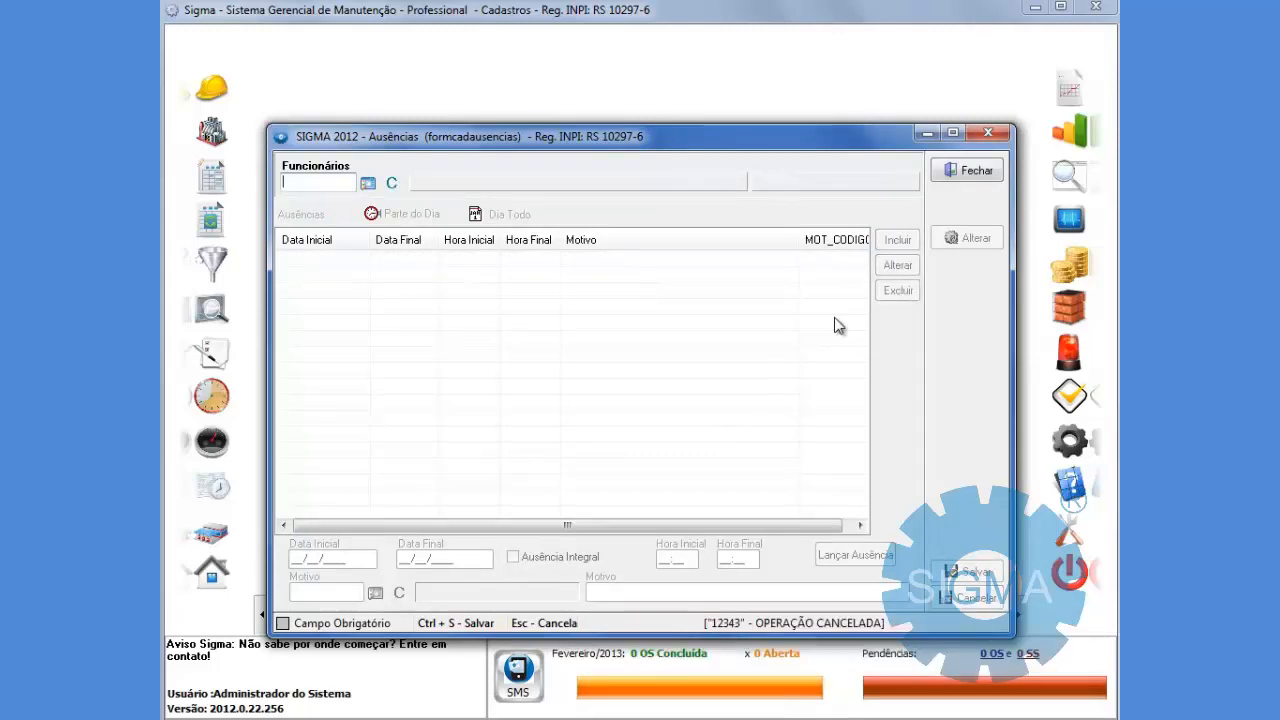
key(space)
key(Return)
key(Return)
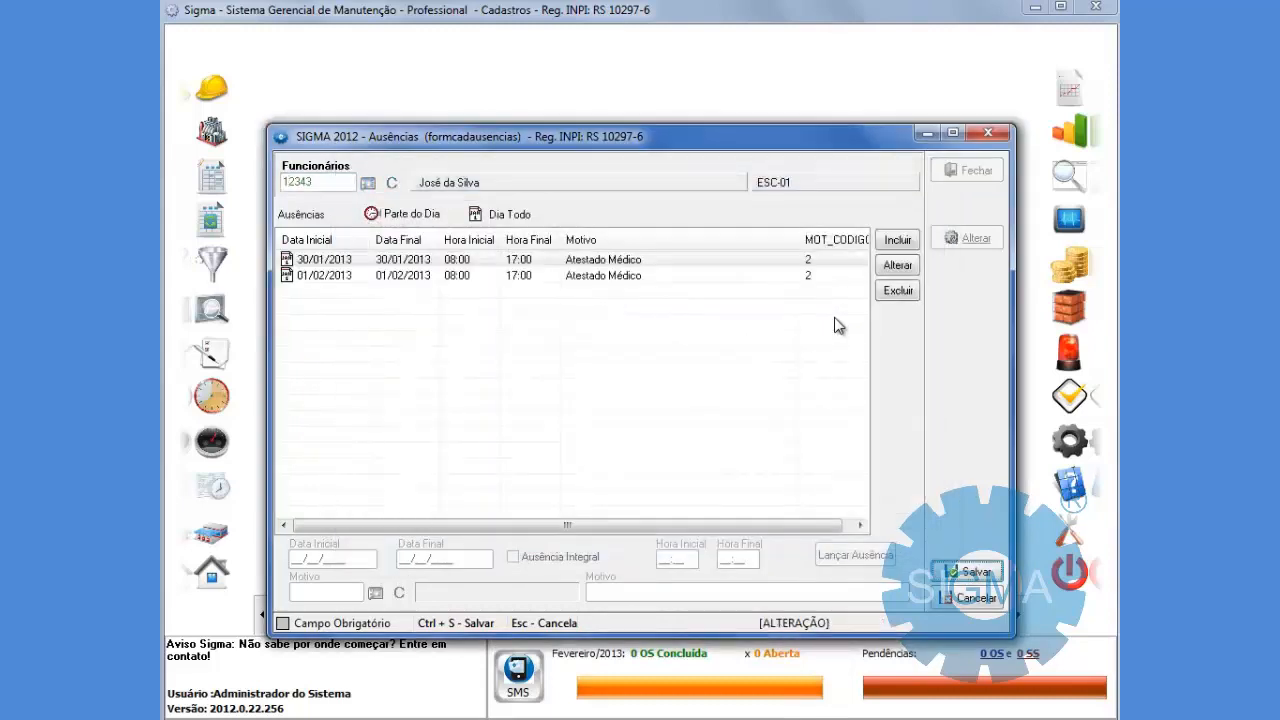
key(Escape)
key(Escape)
key(Escape)
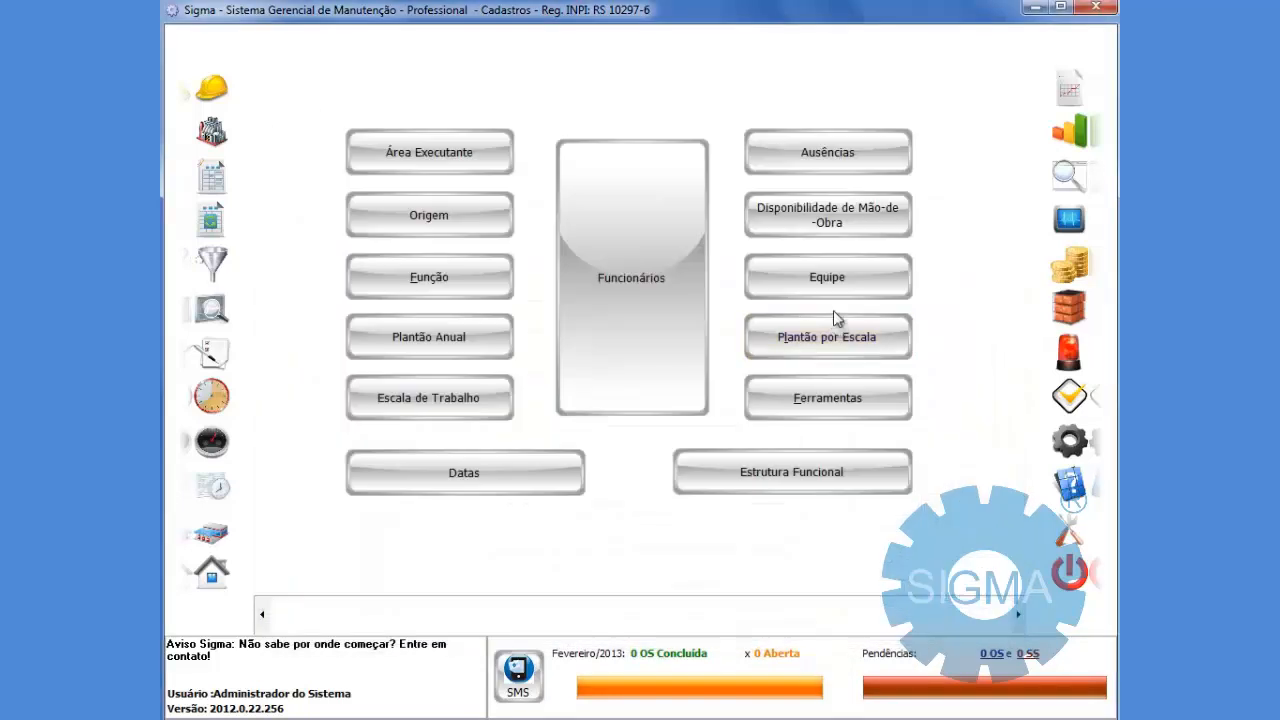
Reopen the labour availability query and set the executing area to ELE (Elétrica).
click(829, 217)
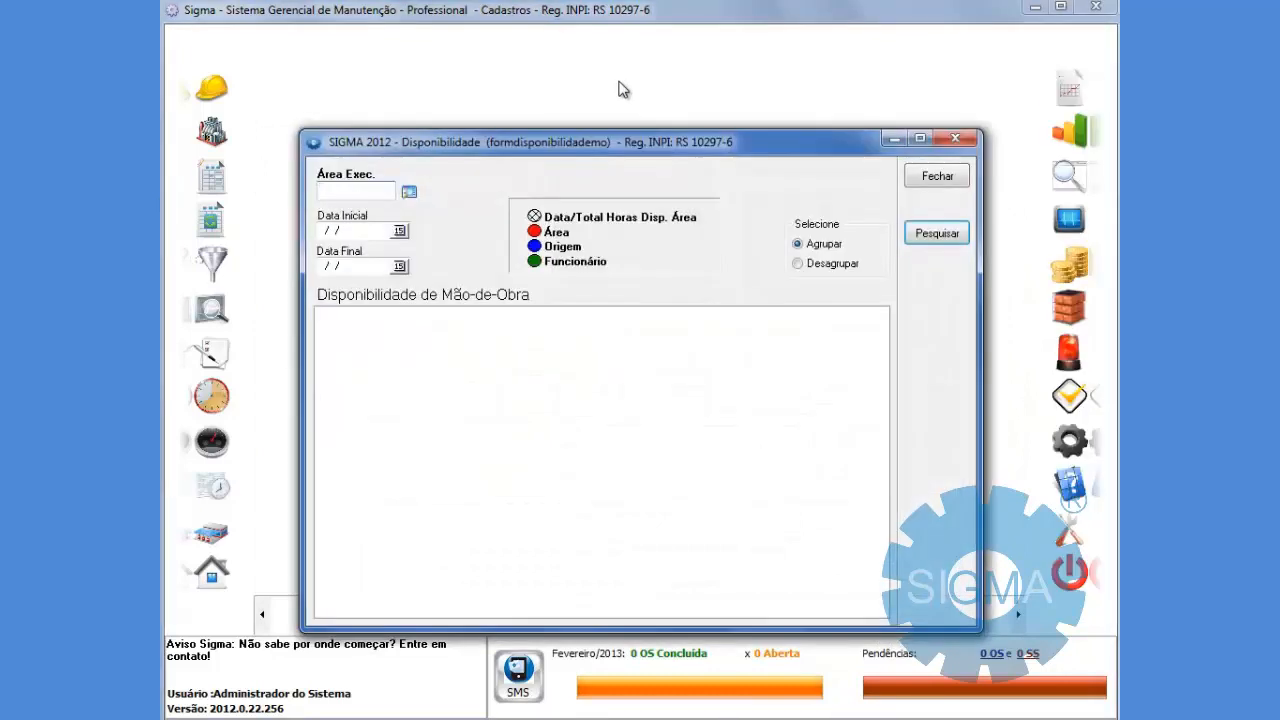
text(ELE)
key(Tab)
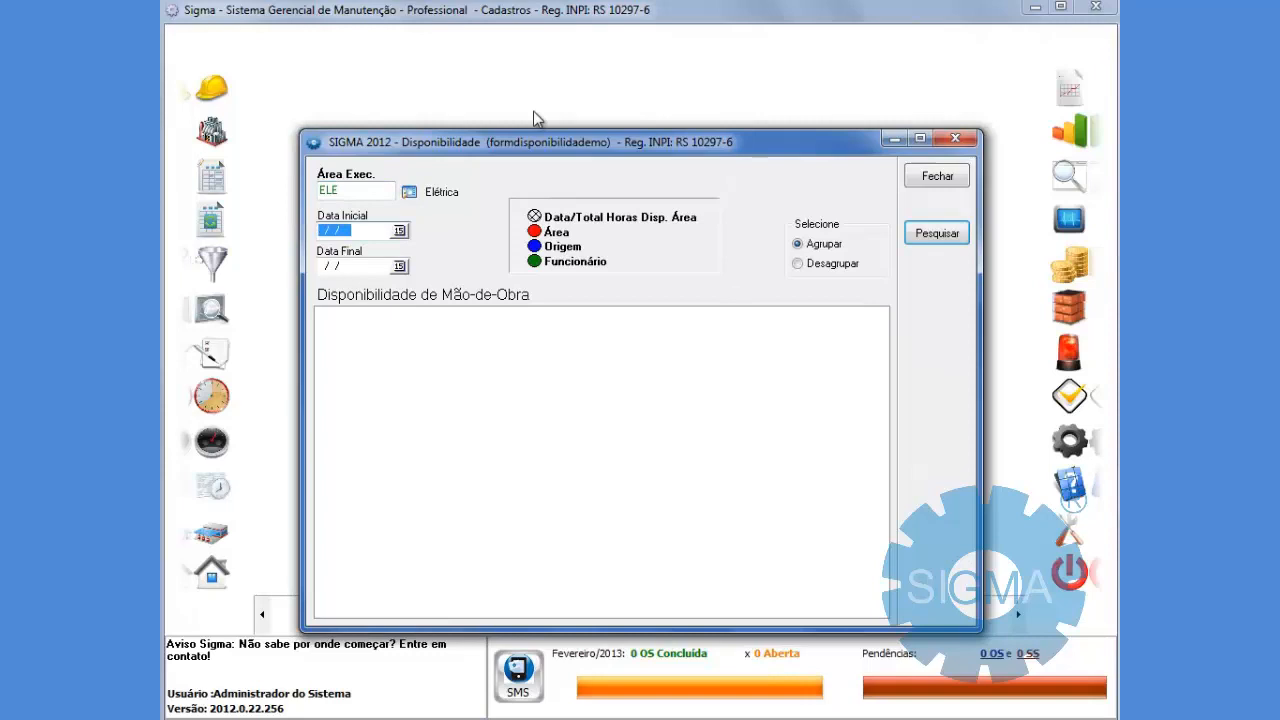
Set the availability period from 25/01/2013 to 06/02/2013 and run the search.
click(398, 231)
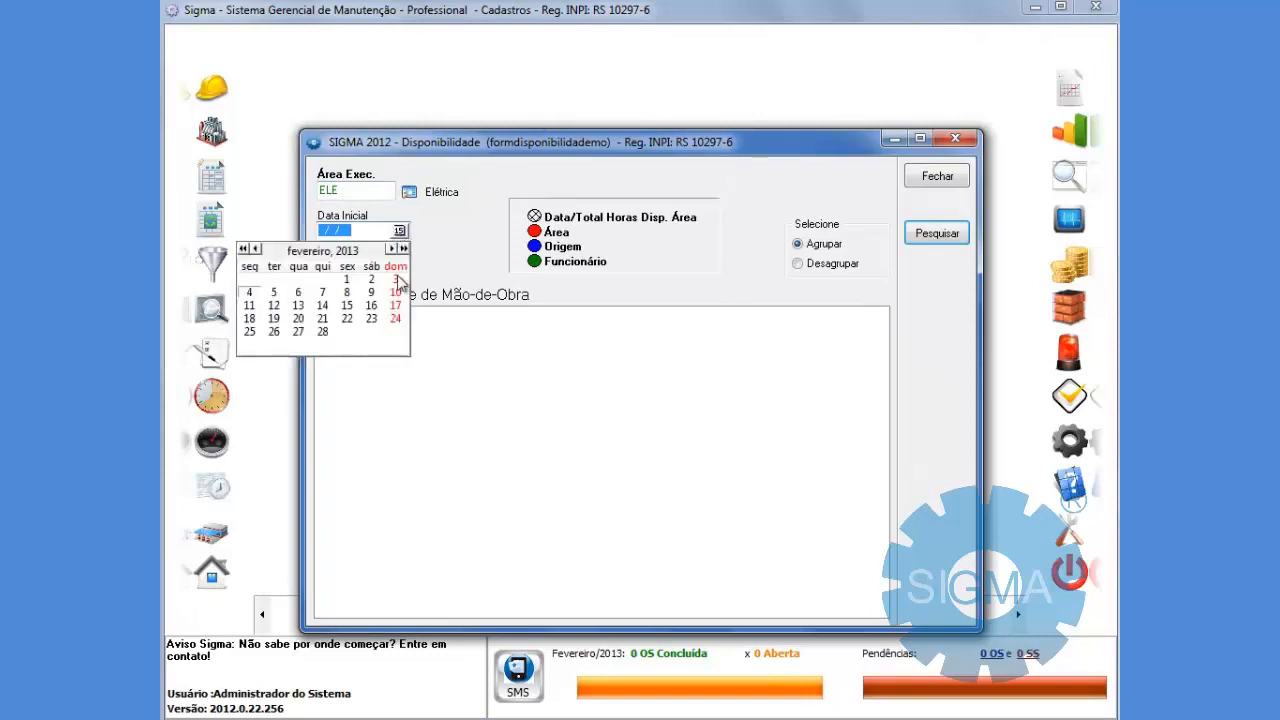
click(256, 248)
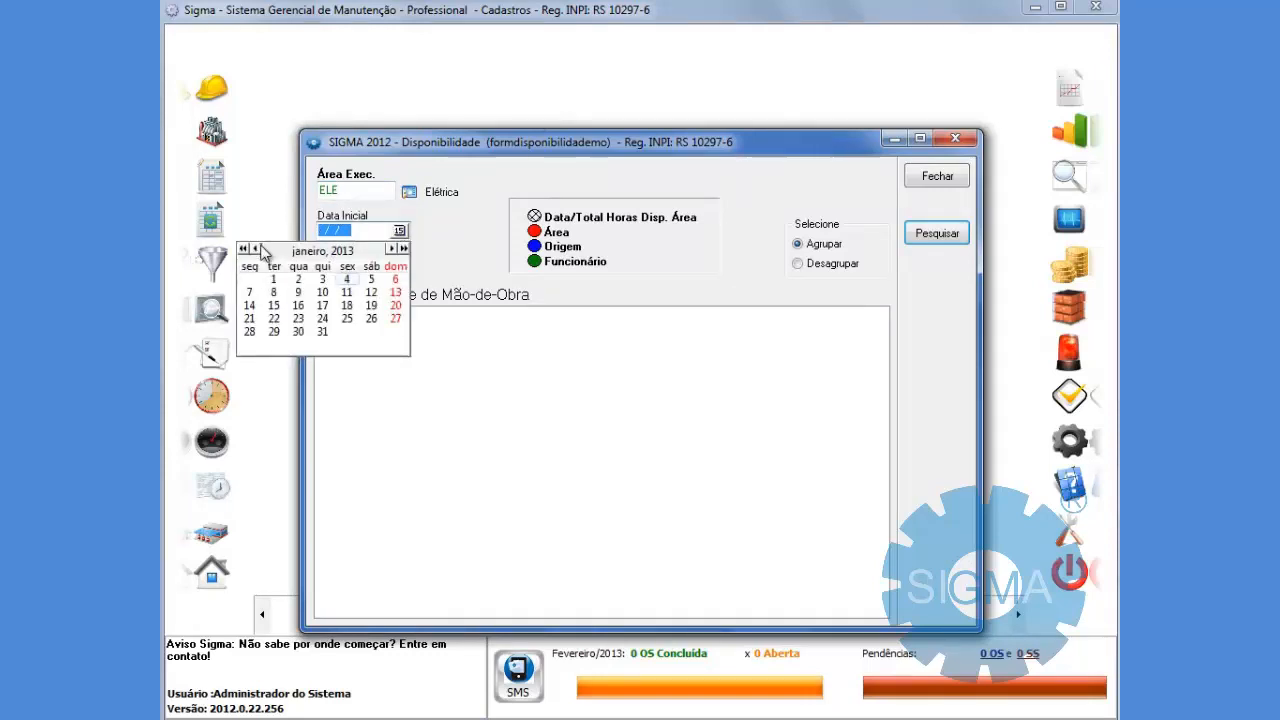
click(344, 319)
click(398, 269)
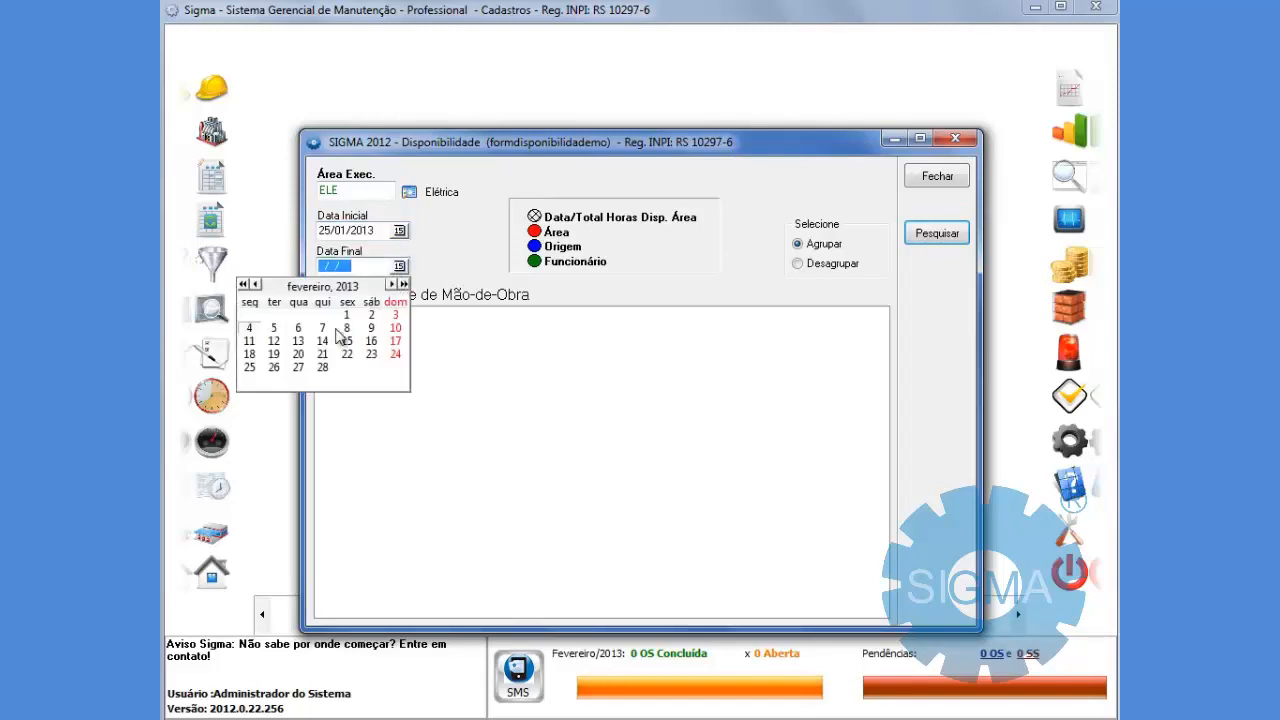
click(299, 328)
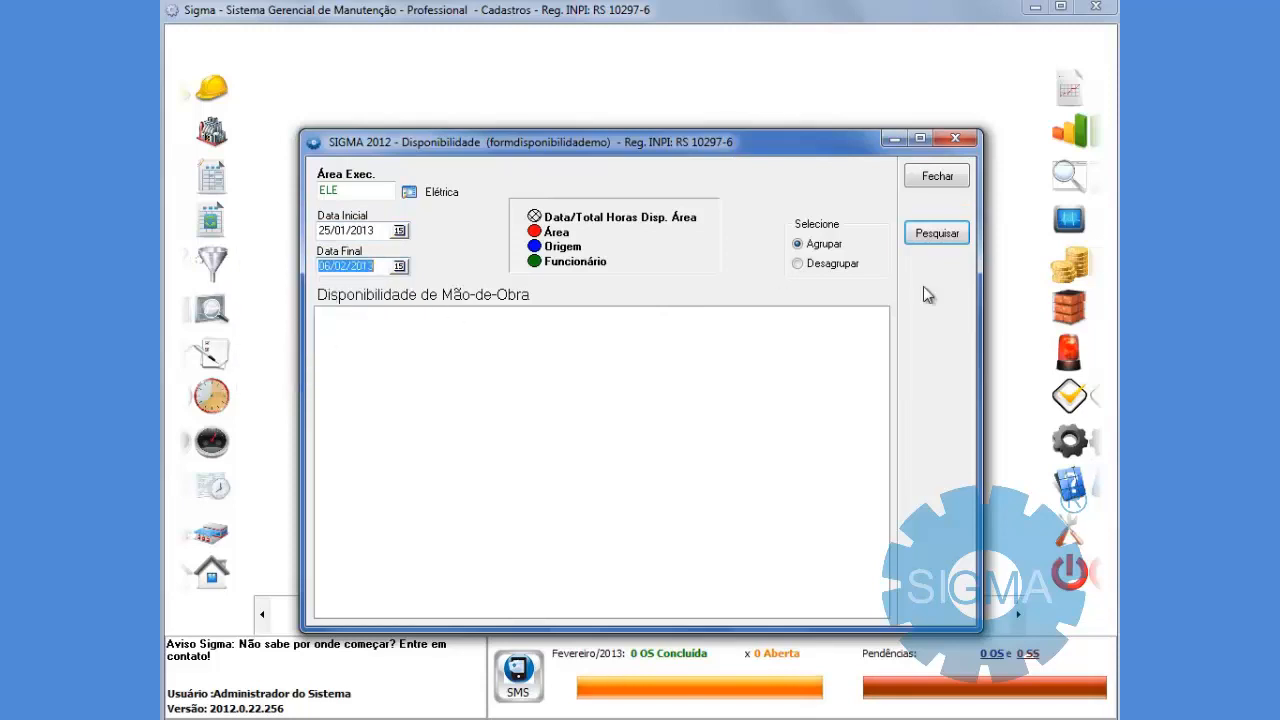
click(946, 238)
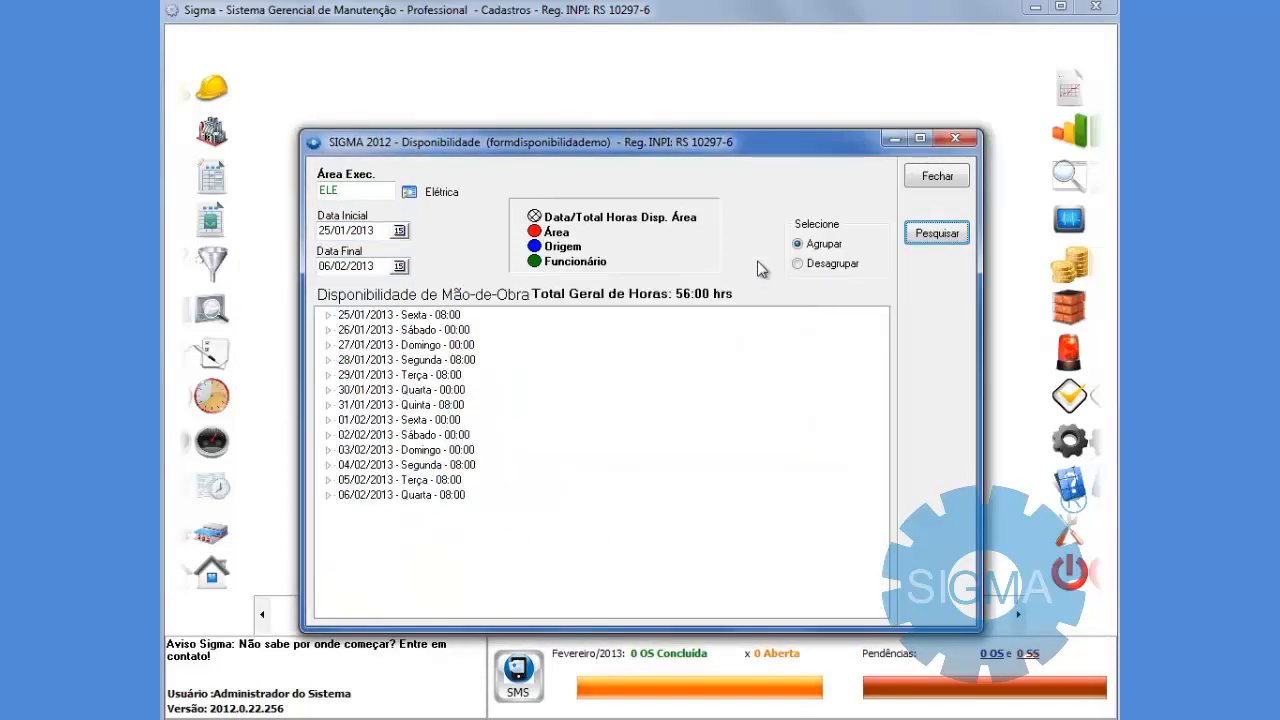
Expand the availability for 30/01/2013 down to the employee level to examine the hours and absence reason, and close the query.
click(381, 361)
click(374, 390)
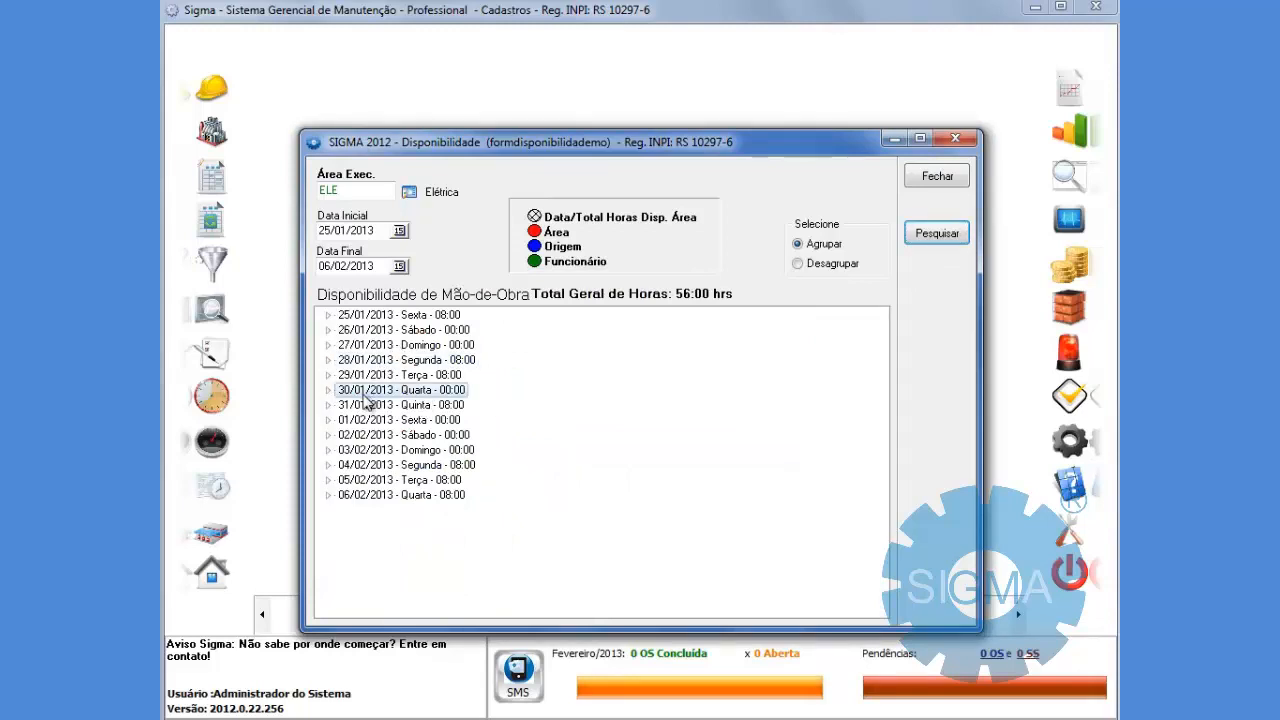
click(328, 390)
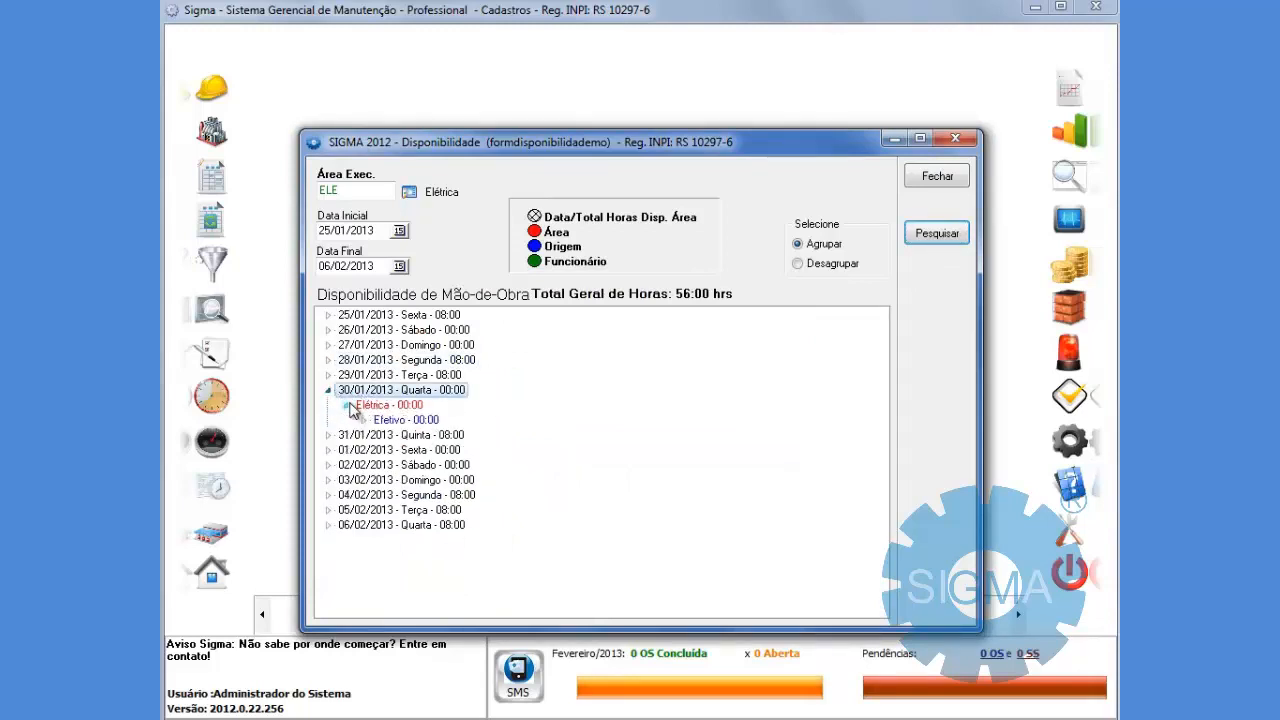
click(347, 405)
click(364, 420)
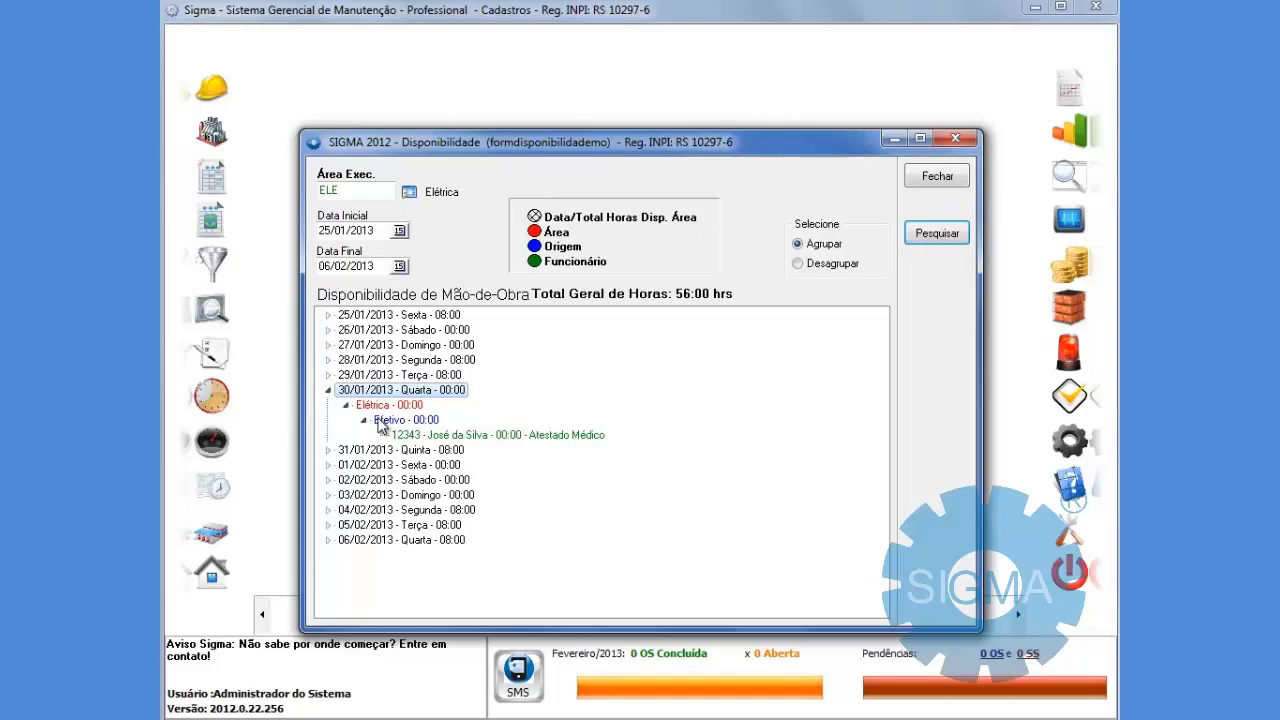
key(Escape)
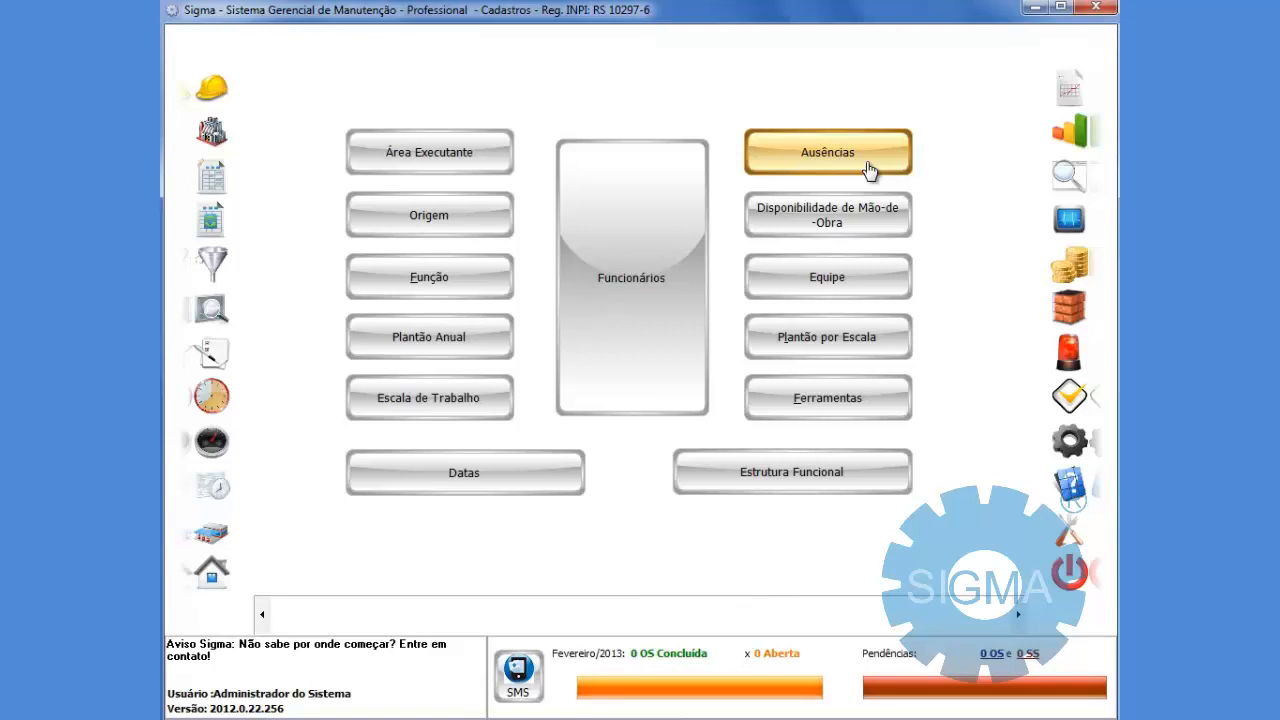
View the team registration and tools forms, closing each without entering any data.
click(846, 264)
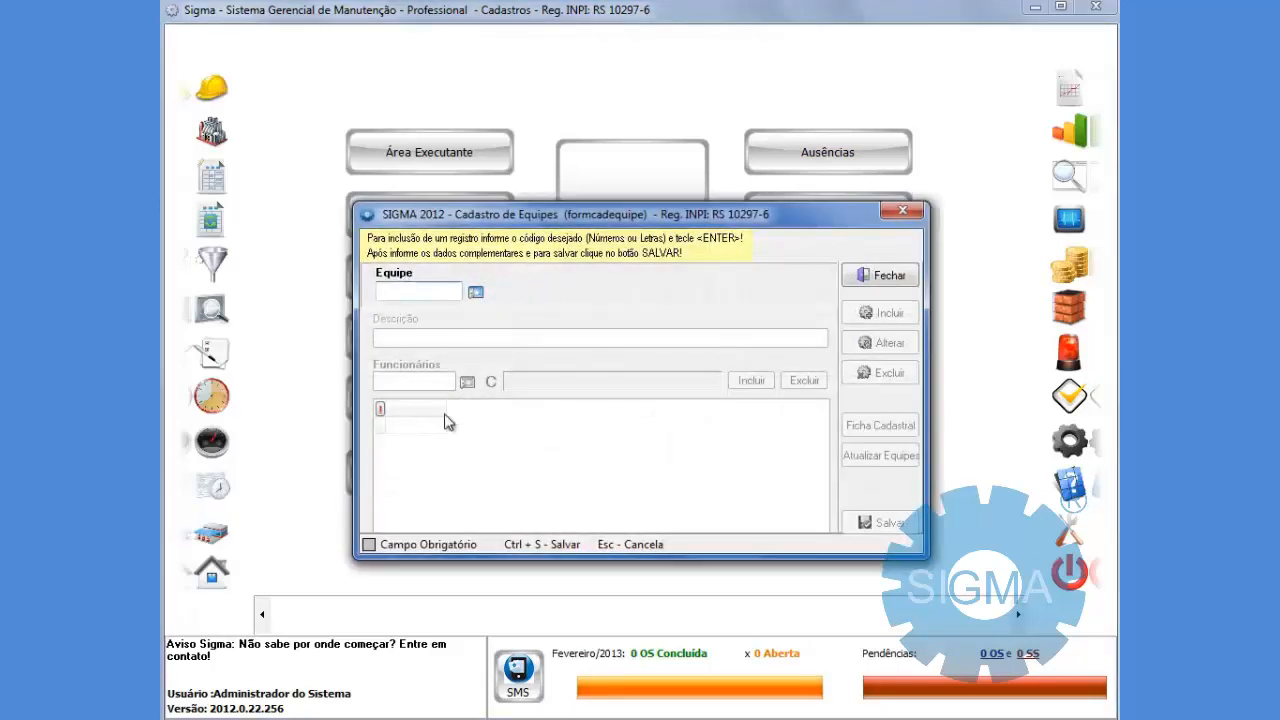
click(870, 288)
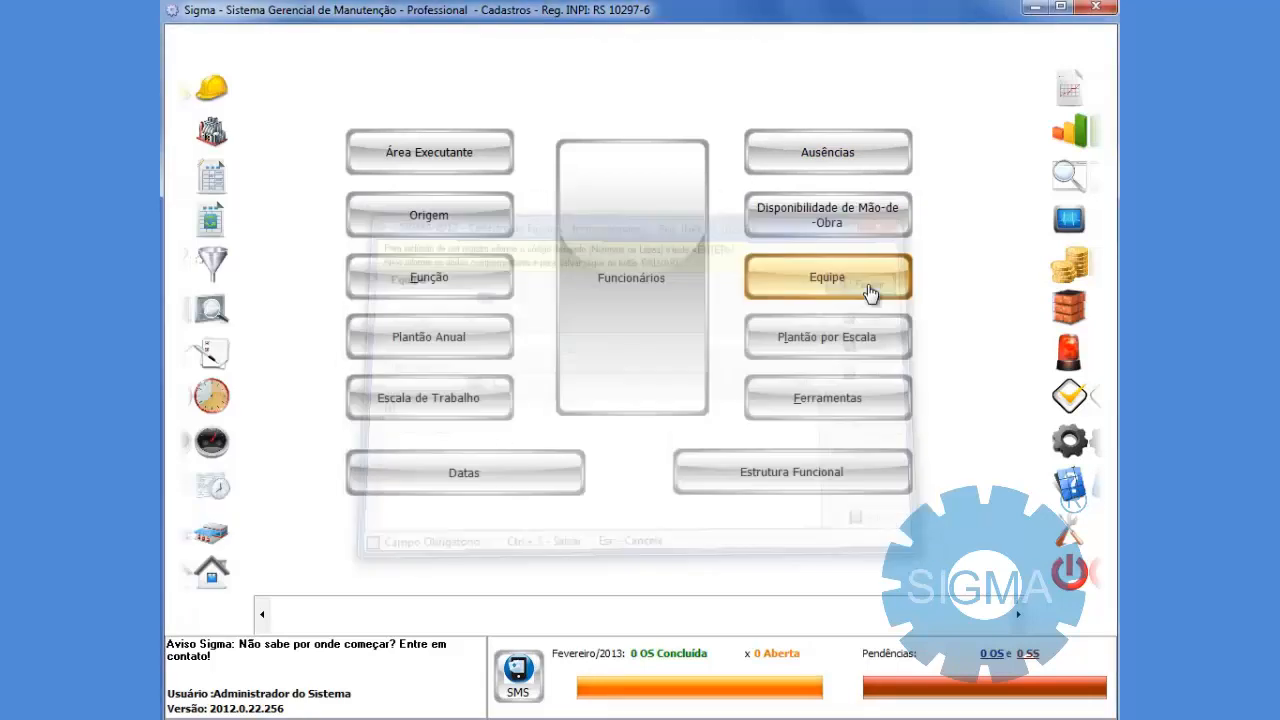
click(858, 398)
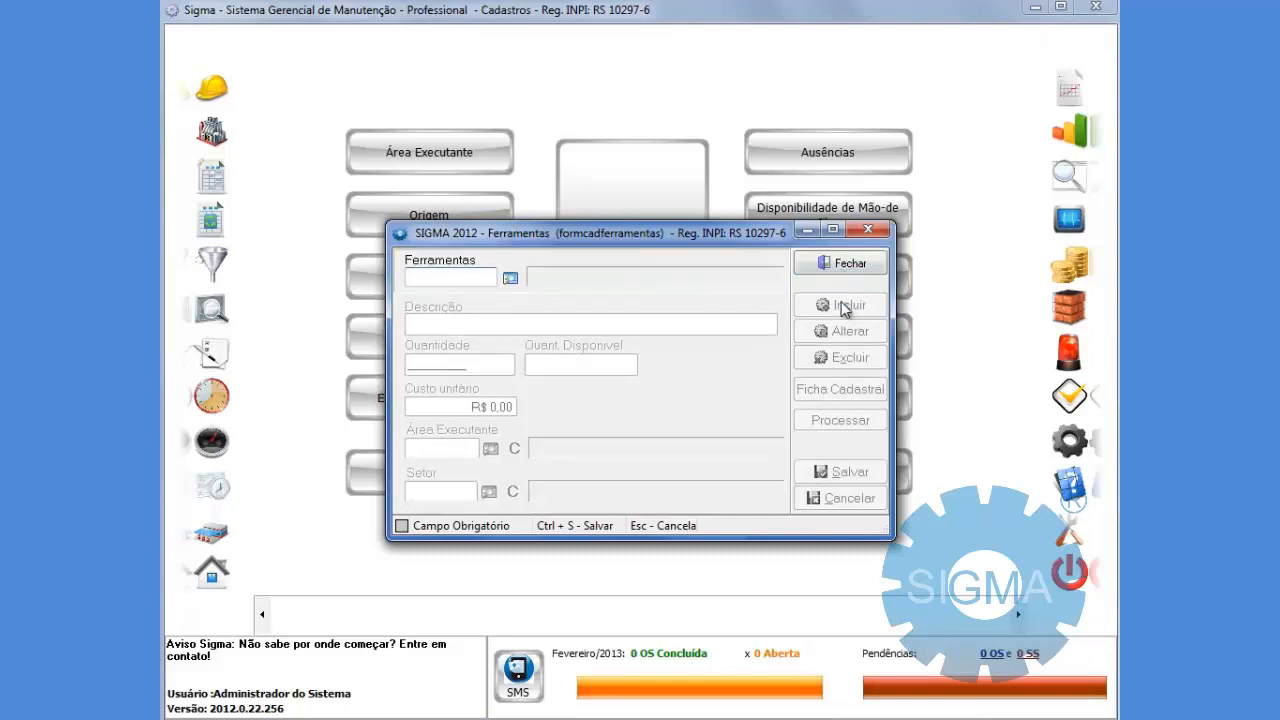
click(845, 264)
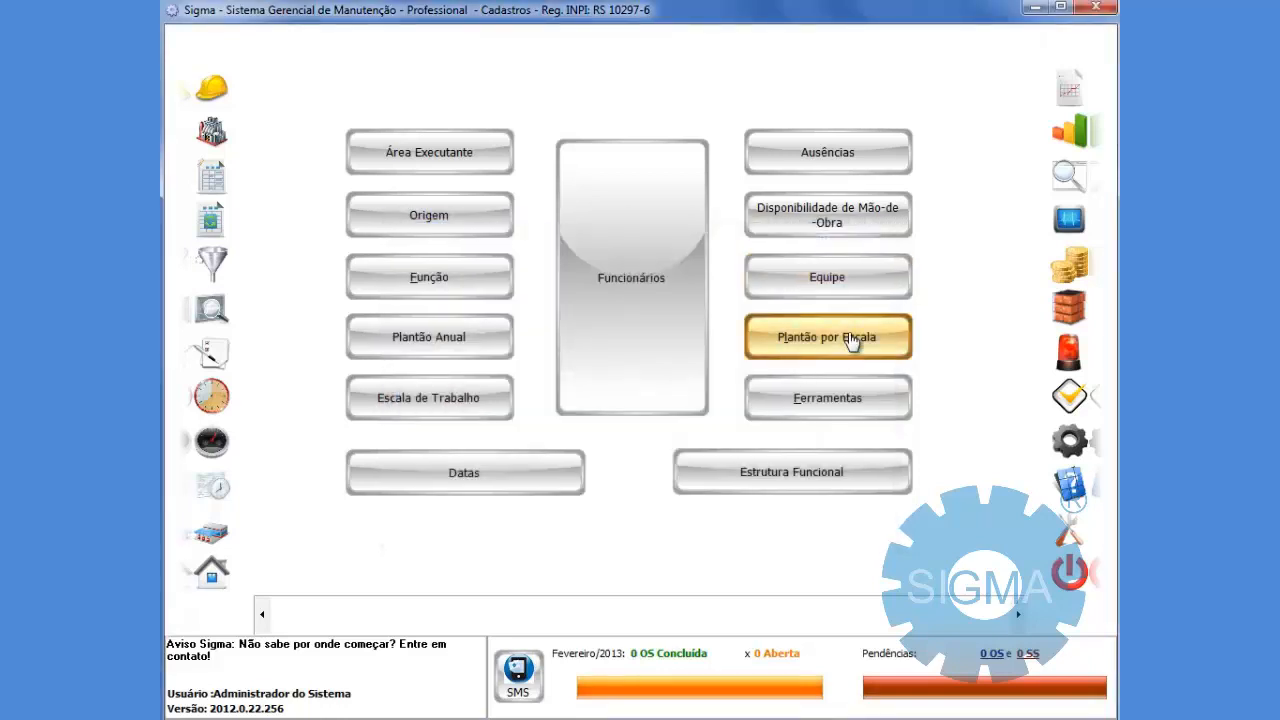